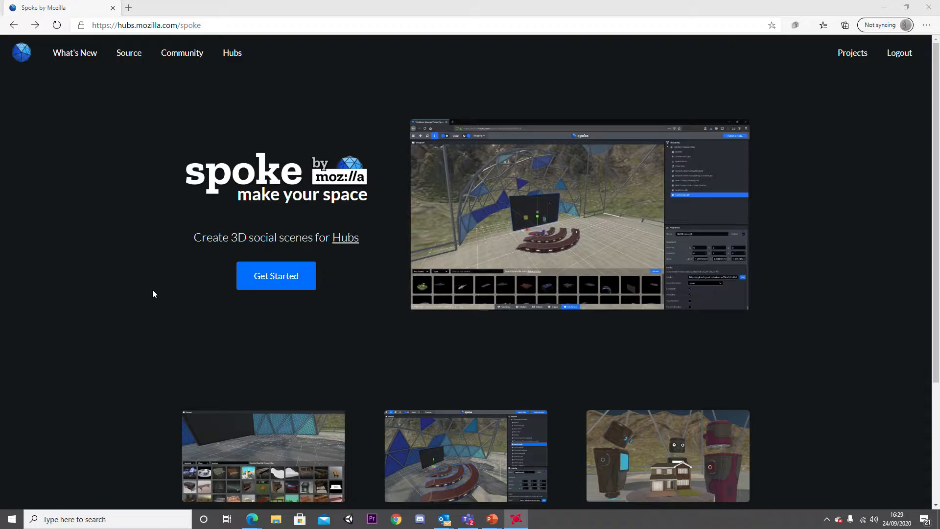
Get started with Spoke and open the page for creating a new project
{"action": "scroll", "coordinate": [153, 290], "scroll_direction": "down", "scroll_amount": 2}
{"action": "scroll", "coordinate": [153, 290], "scroll_direction": "up", "scroll_amount": 2}
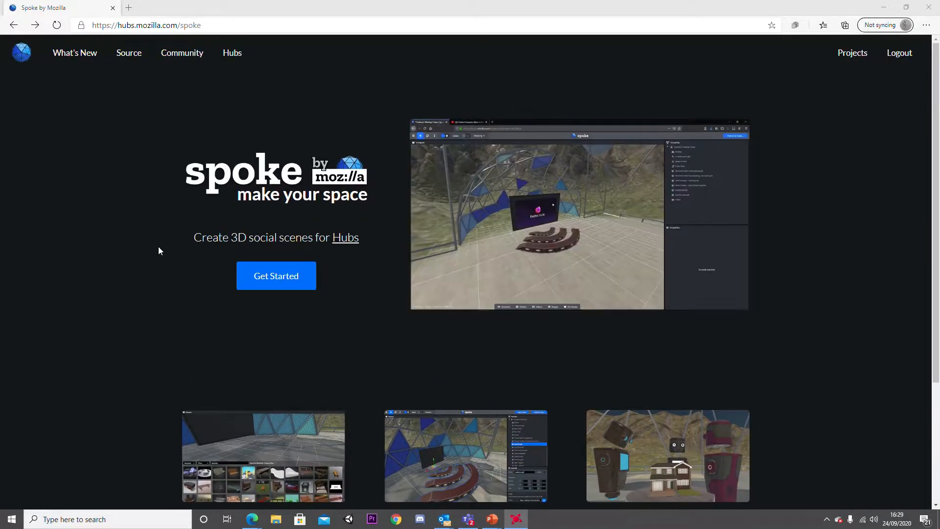
{"action": "left_click", "coordinate": [258, 274]}
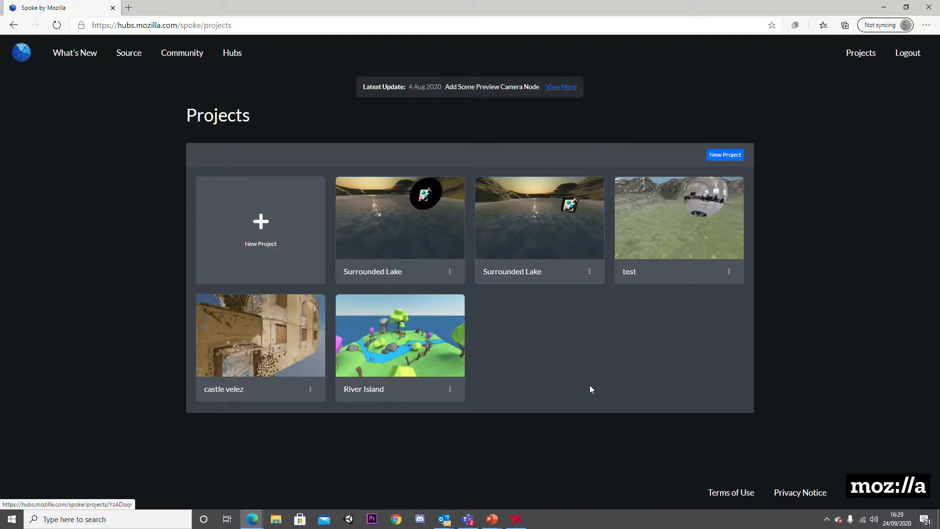
{"action": "left_click", "coordinate": [270, 249]}
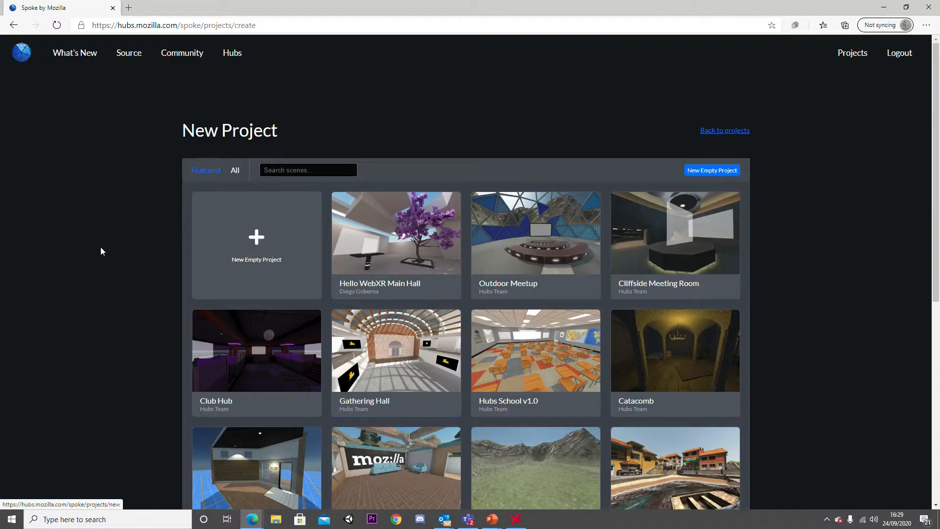
Browse the featured scene templates and create a new project from Wide Open Space
{"action": "scroll", "coordinate": [122, 193], "scroll_direction": "down", "scroll_amount": 3}
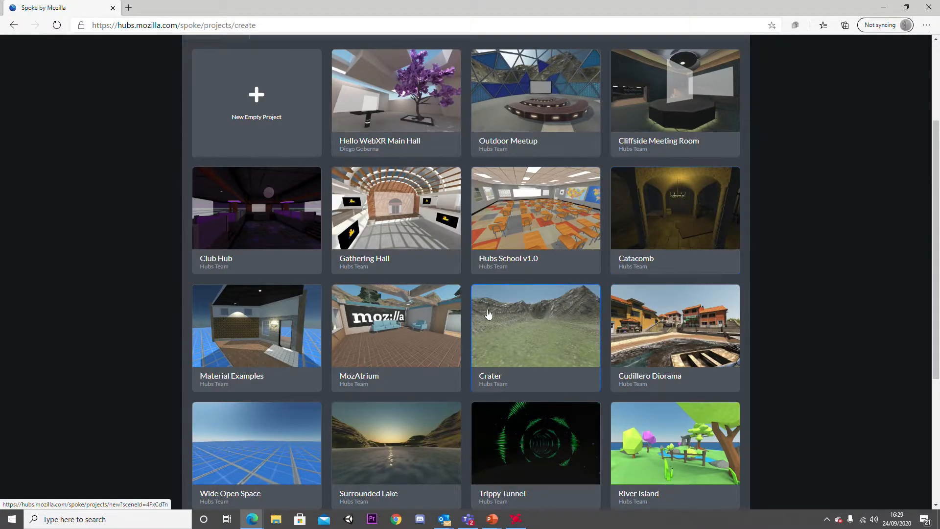
{"action": "scroll", "coordinate": [420, 270], "scroll_direction": "down", "scroll_amount": 1}
{"action": "scroll", "coordinate": [421, 270], "scroll_direction": "down", "scroll_amount": 2}
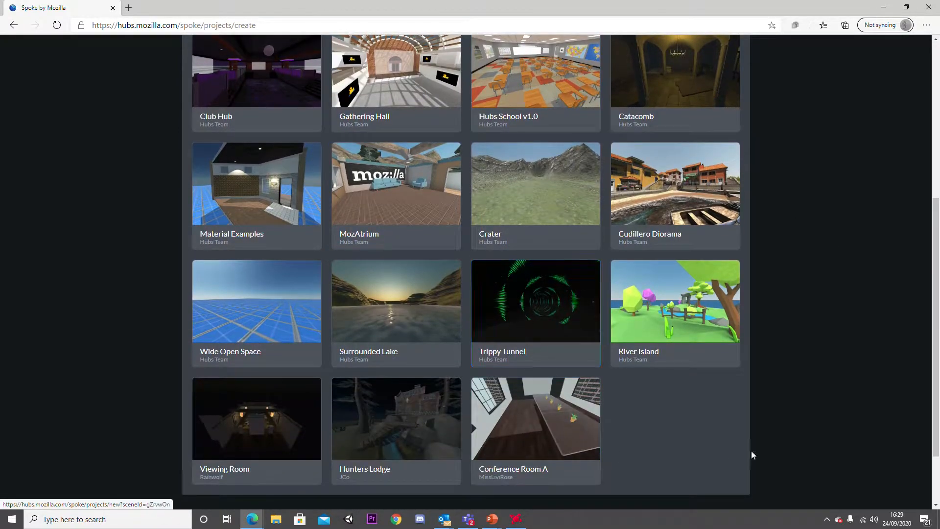
{"action": "scroll", "coordinate": [742, 455], "scroll_direction": "down", "scroll_amount": 2}
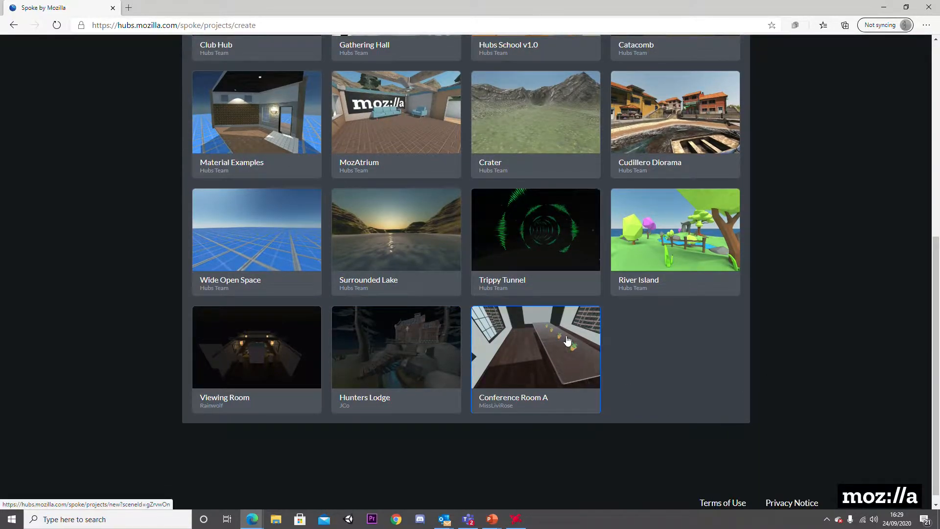
{"action": "scroll", "coordinate": [745, 392], "scroll_direction": "up", "scroll_amount": 3}
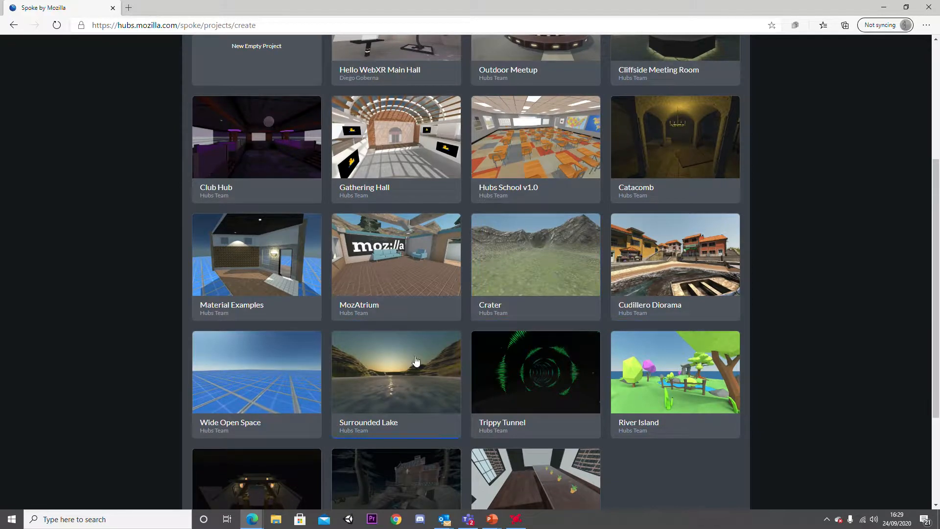
{"action": "scroll", "coordinate": [604, 356], "scroll_direction": "up", "scroll_amount": 3}
{"action": "scroll", "coordinate": [605, 359], "scroll_direction": "up", "scroll_amount": 2}
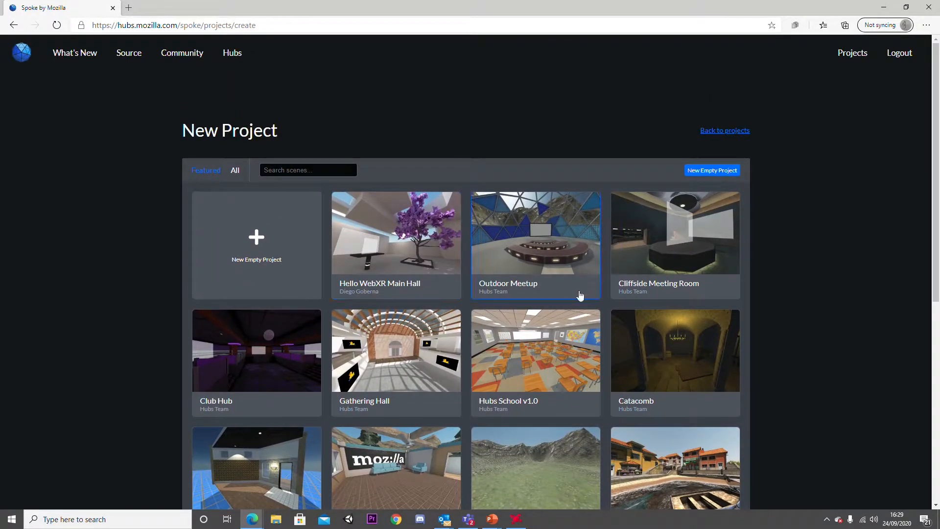
{"action": "scroll", "coordinate": [228, 233], "scroll_direction": "down", "scroll_amount": 4}
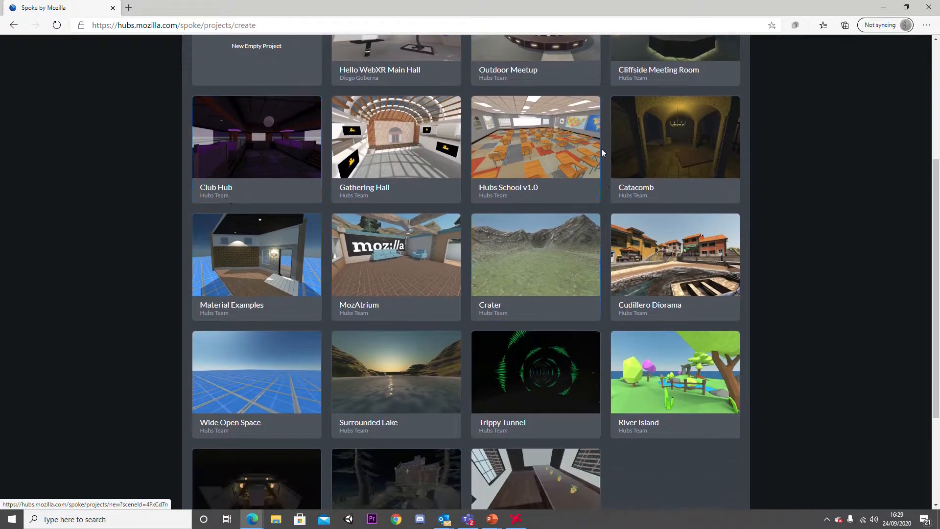
{"action": "scroll", "coordinate": [431, 308], "scroll_direction": "down", "scroll_amount": 1}
{"action": "left_click", "coordinate": [308, 318]}
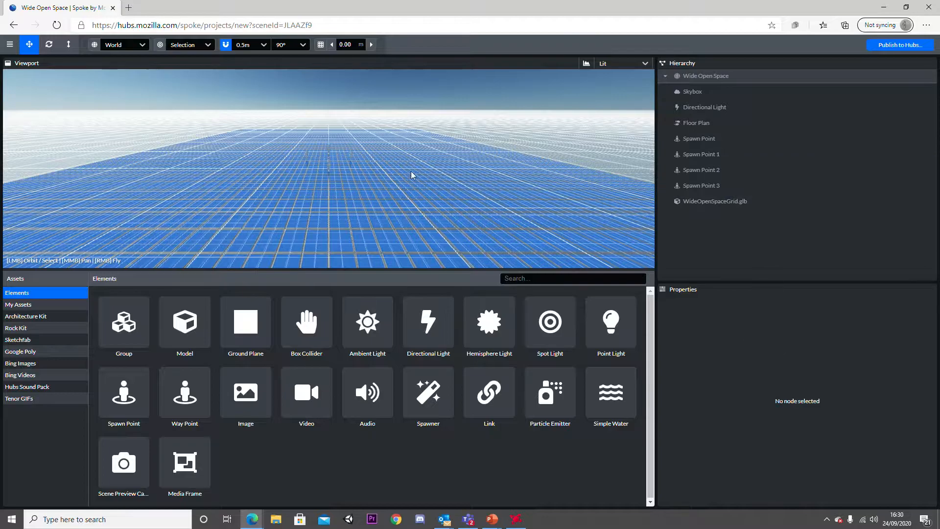
Add a Video element near the spawn points at about X 0.50, Y 1.50, Z 2.50, and enlarge the viewport
{"action": "scroll", "coordinate": [342, 181], "scroll_direction": "up", "scroll_amount": 10}
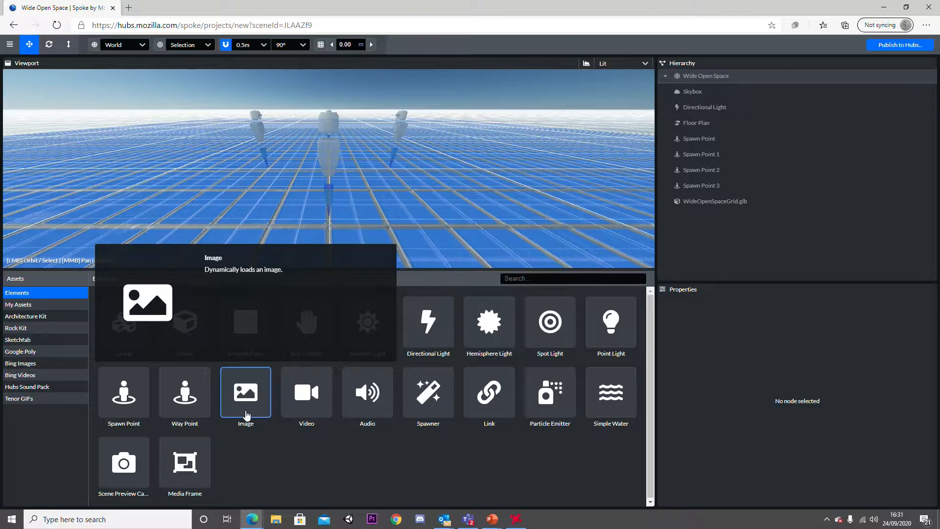
{"action": "left_click", "coordinate": [315, 408]}
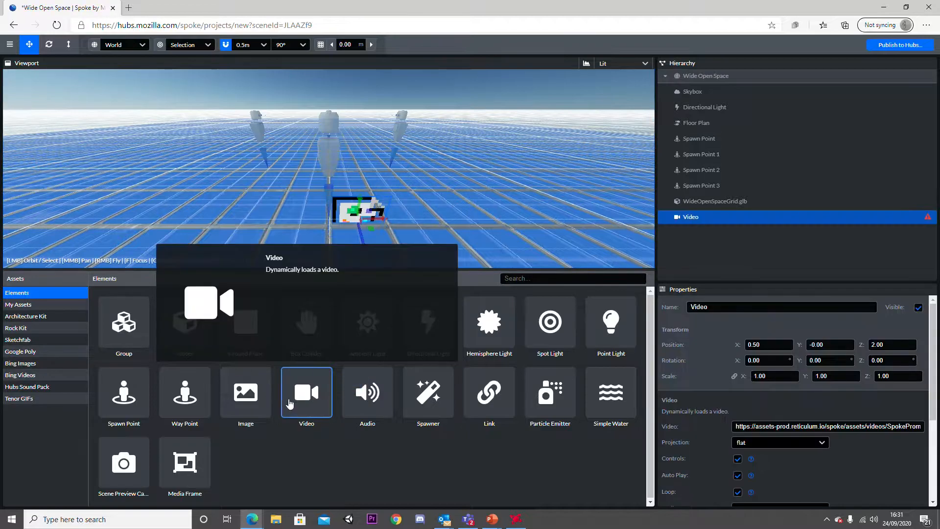
{"action": "left_click_drag", "start_coordinate": [360, 199], "coordinate": [575, 148]}
{"action": "right_click_drag", "start_coordinate": [497, 155], "coordinate": [500, 252]}
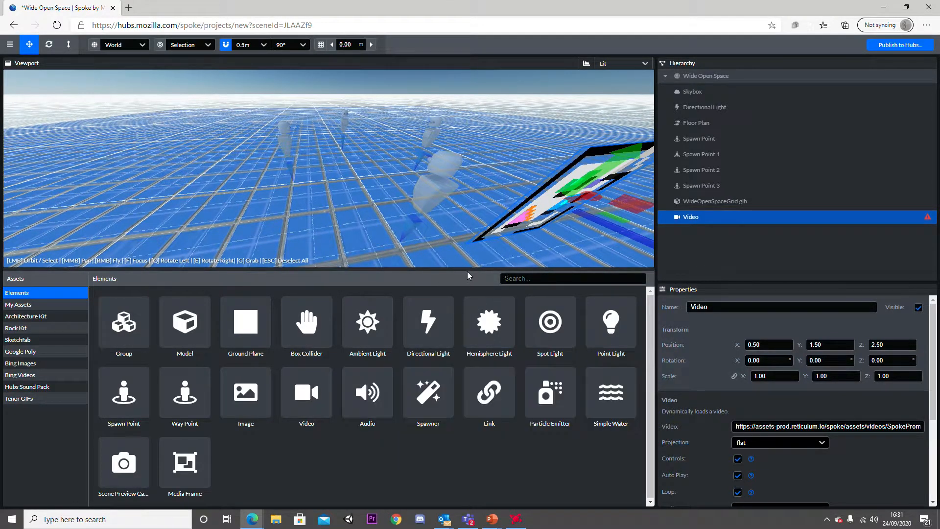
{"action": "left_click_drag", "start_coordinate": [468, 270], "coordinate": [468, 364]}
{"action": "scroll", "coordinate": [509, 207], "scroll_direction": "down", "scroll_amount": 6}
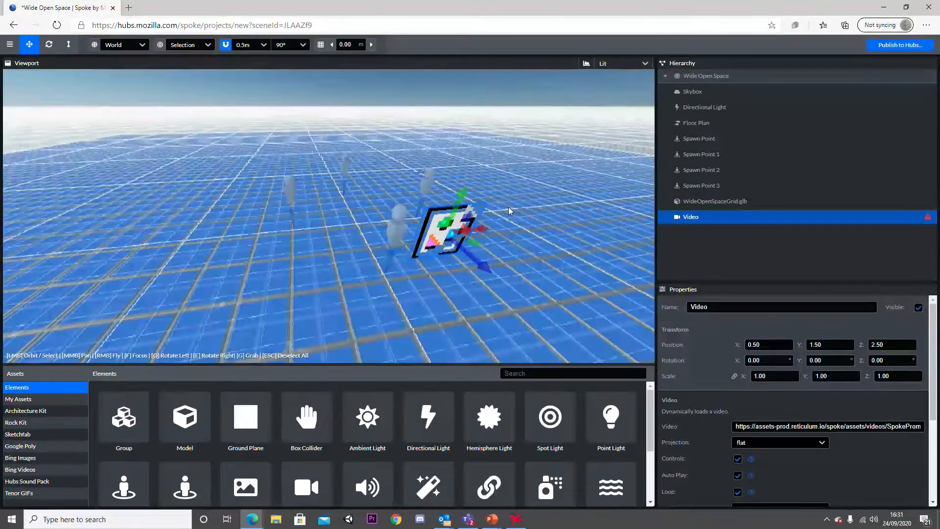
{"action": "left_click_drag", "start_coordinate": [516, 247], "coordinate": [313, 195]}
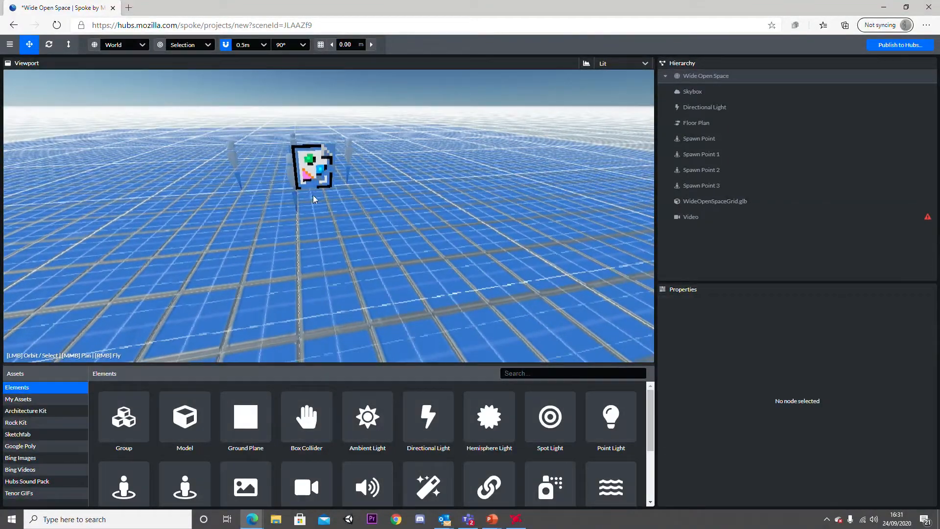
{"action": "left_click", "coordinate": [324, 151]}
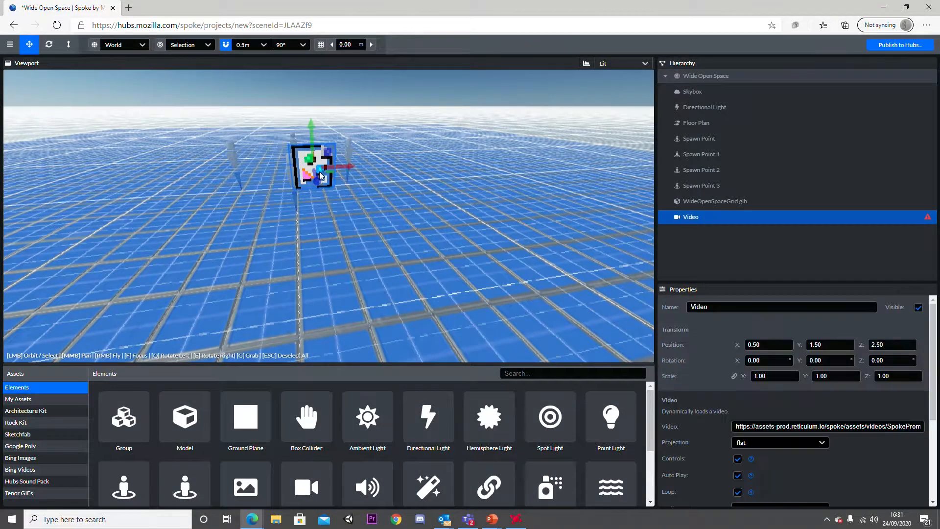
{"action": "triple_click", "coordinate": [804, 427]}
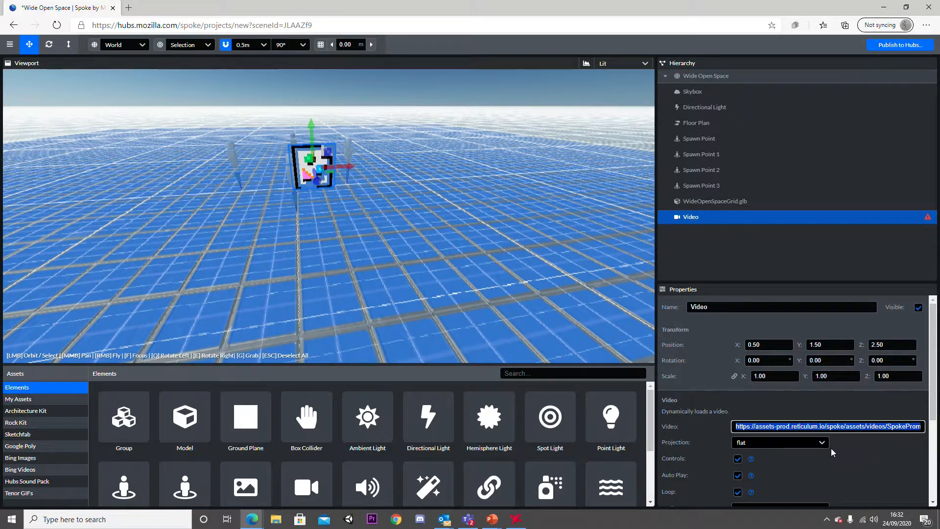
{"action": "type", "text": "https://youtu.be/lgUxjnrTHFU"}
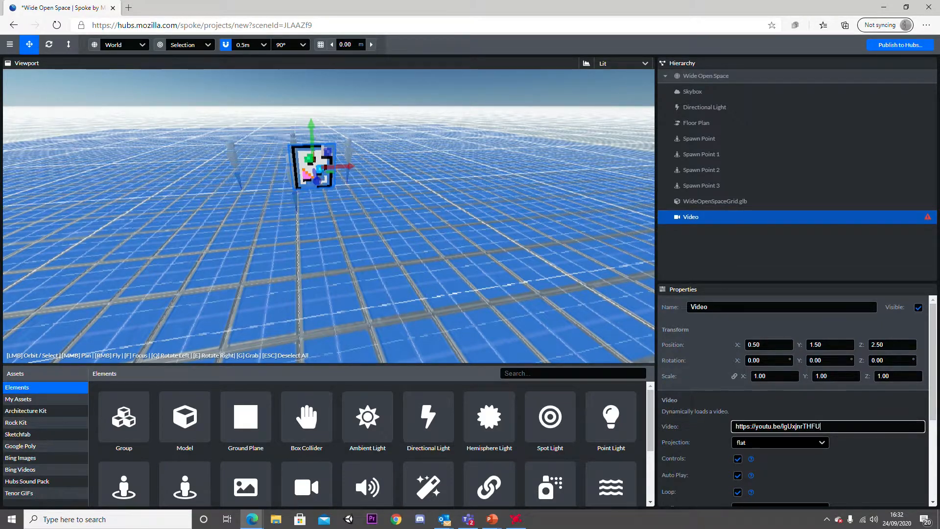
Change the Video element's projection to 360-equirectangular
{"action": "left_click", "coordinate": [809, 443]}
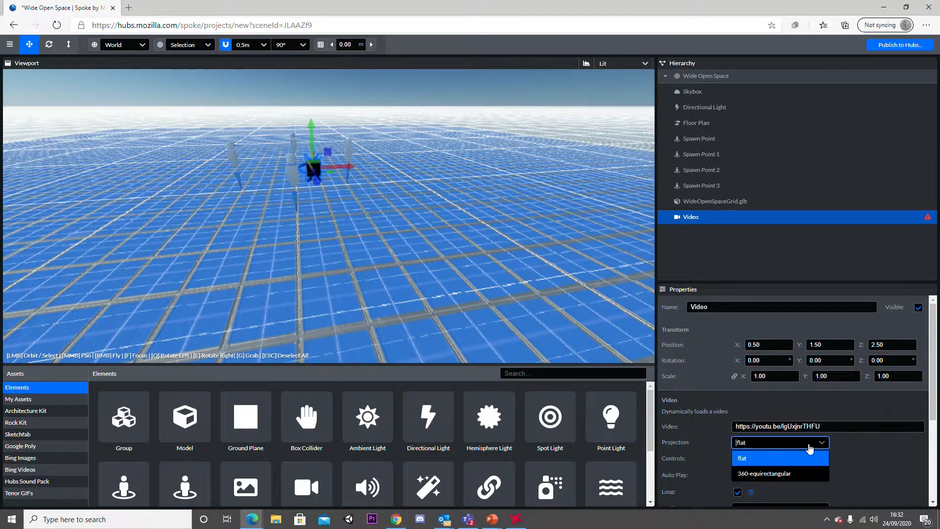
{"action": "left_click", "coordinate": [806, 444]}
{"action": "left_click", "coordinate": [806, 444]}
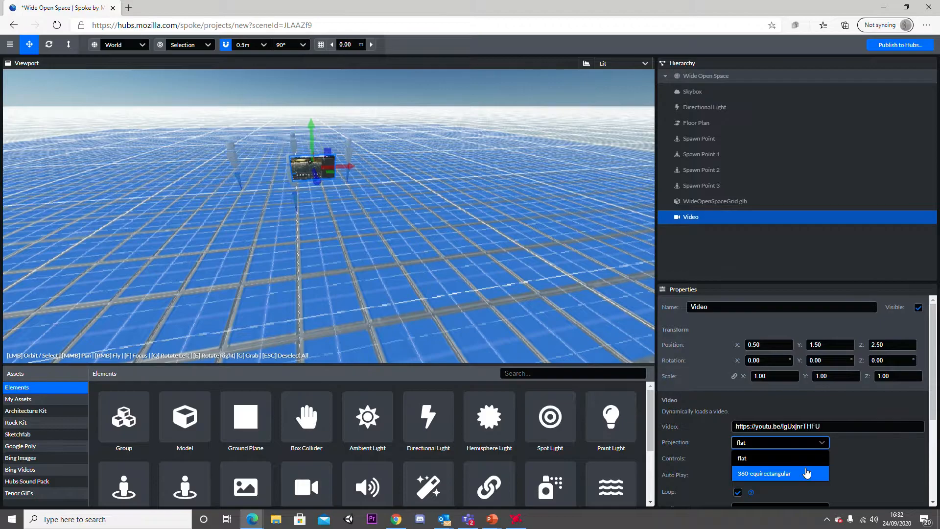
{"action": "left_click", "coordinate": [807, 472]}
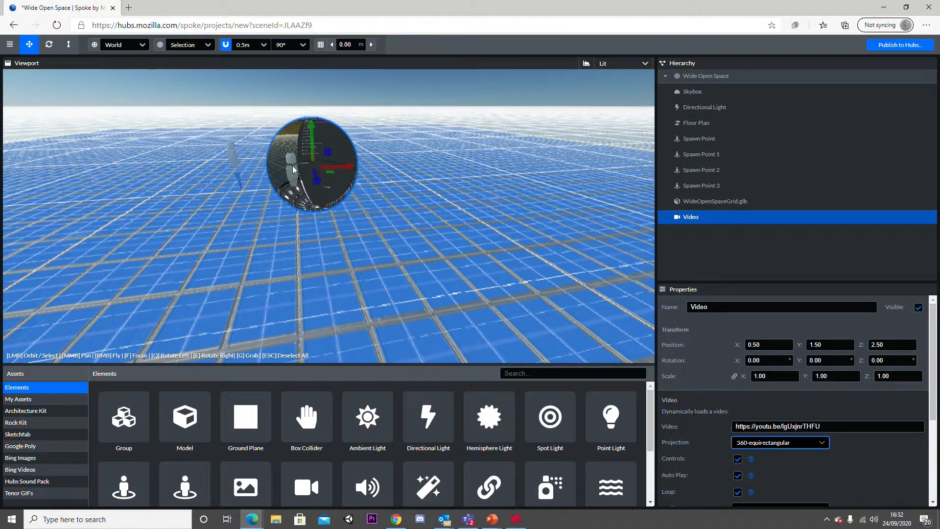
Examine the 360 video sphere in the scene and review the Video element's playback and audio properties
{"action": "scroll", "coordinate": [323, 213], "scroll_direction": "up", "scroll_amount": 5}
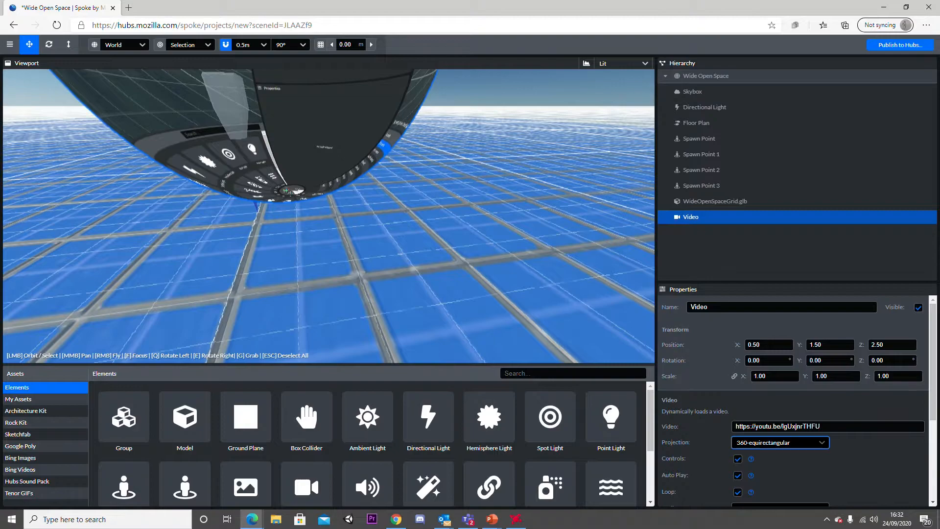
{"action": "key", "text": "alt+Tab"}
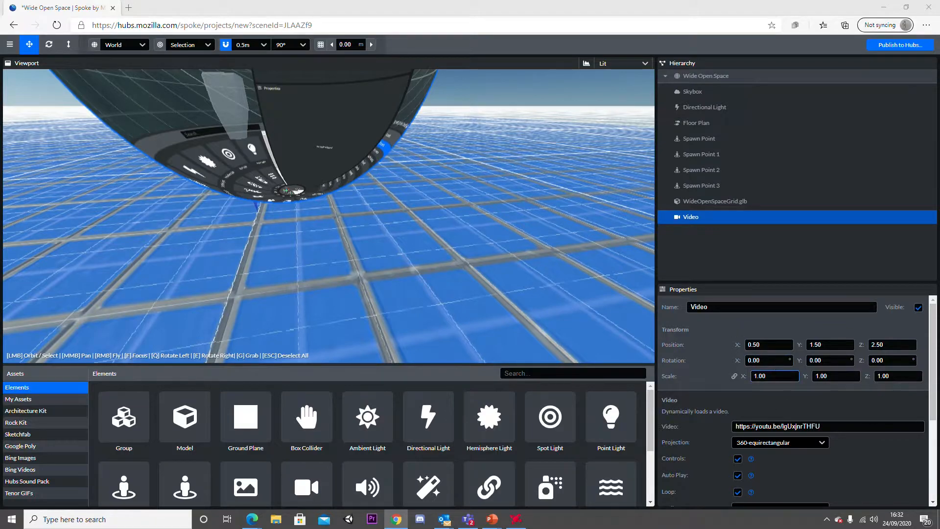
{"action": "scroll", "coordinate": [874, 438], "scroll_direction": "down", "scroll_amount": 2}
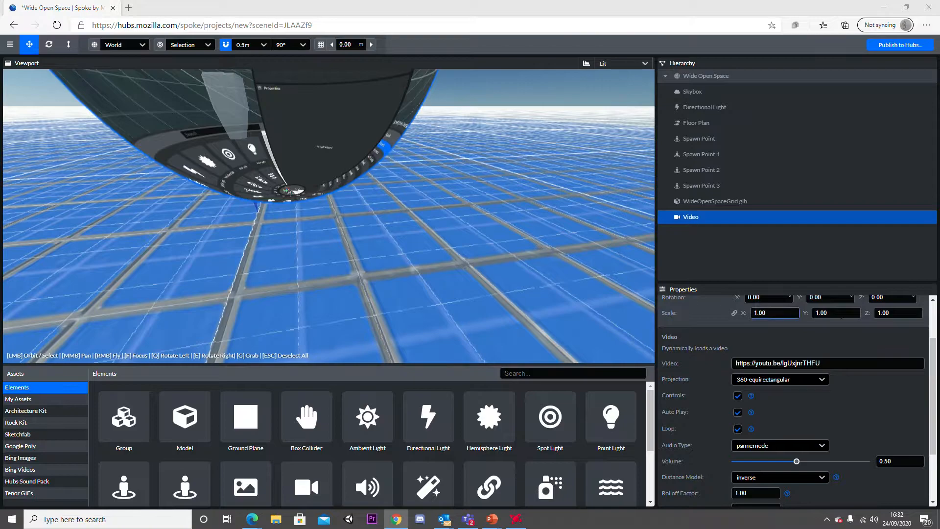
{"action": "scroll", "coordinate": [863, 351], "scroll_direction": "down", "scroll_amount": 3}
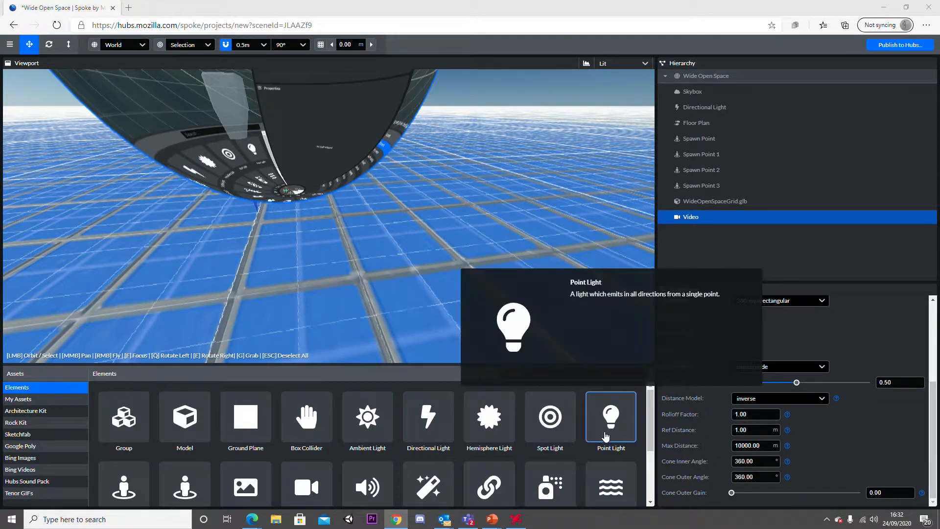
{"action": "scroll", "coordinate": [305, 152], "scroll_direction": "down", "scroll_amount": 6}
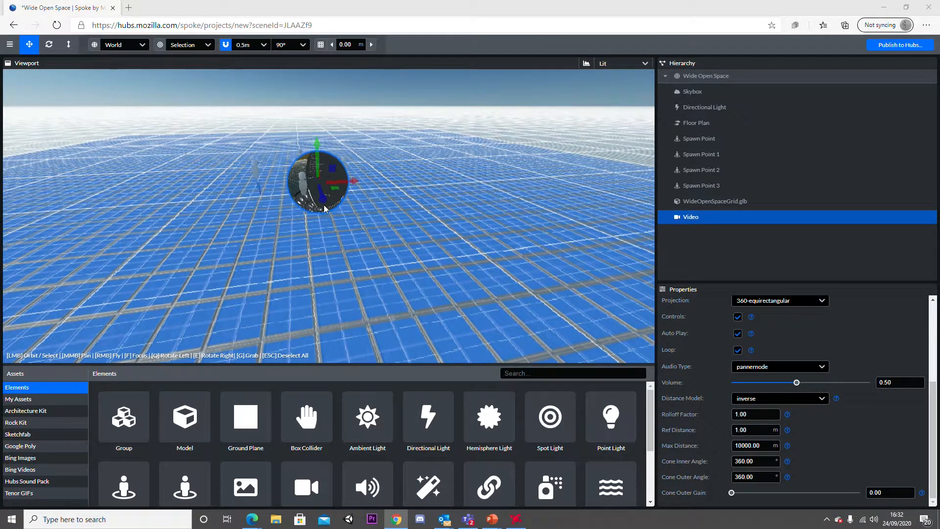
{"action": "right_click_drag", "start_coordinate": [454, 199], "coordinate": [446, 233]}
{"action": "key", "text": "Escape"}
{"action": "left_click", "coordinate": [346, 186]}
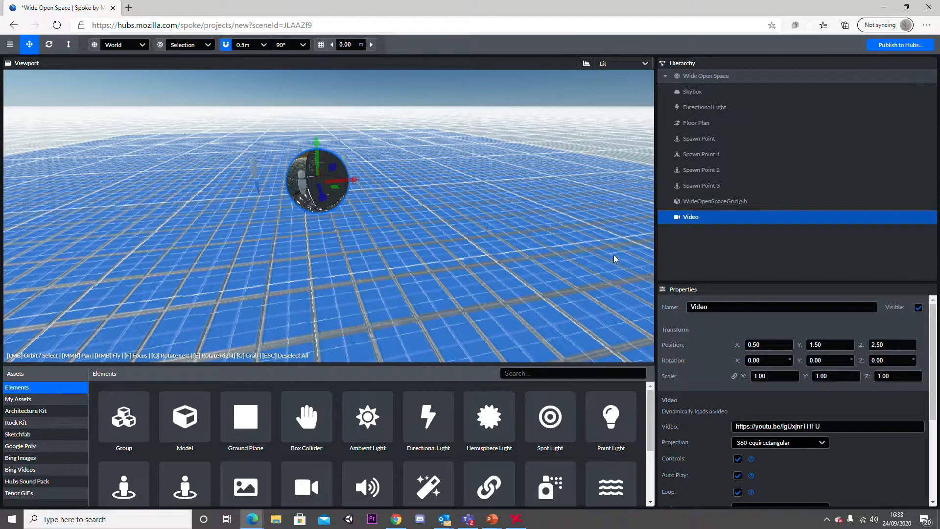
{"action": "scroll", "coordinate": [754, 416], "scroll_direction": "down", "scroll_amount": 3}
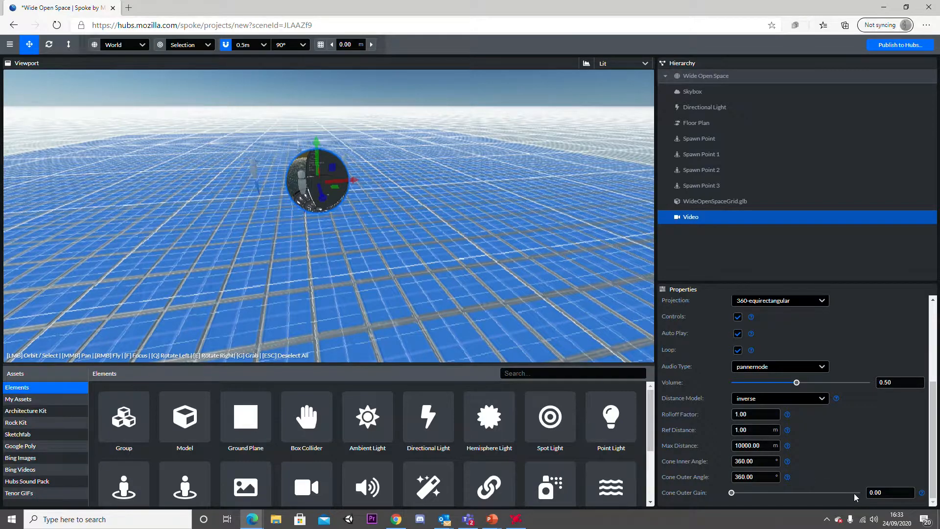
Add an Image element beside the video sphere and raise it to about X -3.50, Y 2.00, Z 1.00
{"action": "scroll", "coordinate": [355, 440], "scroll_direction": "down", "scroll_amount": 2}
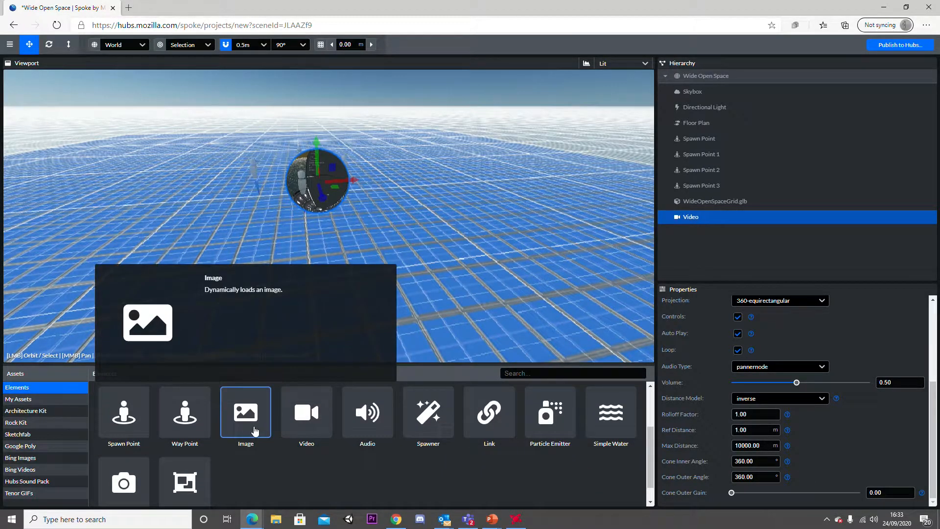
{"action": "left_click", "coordinate": [255, 431]}
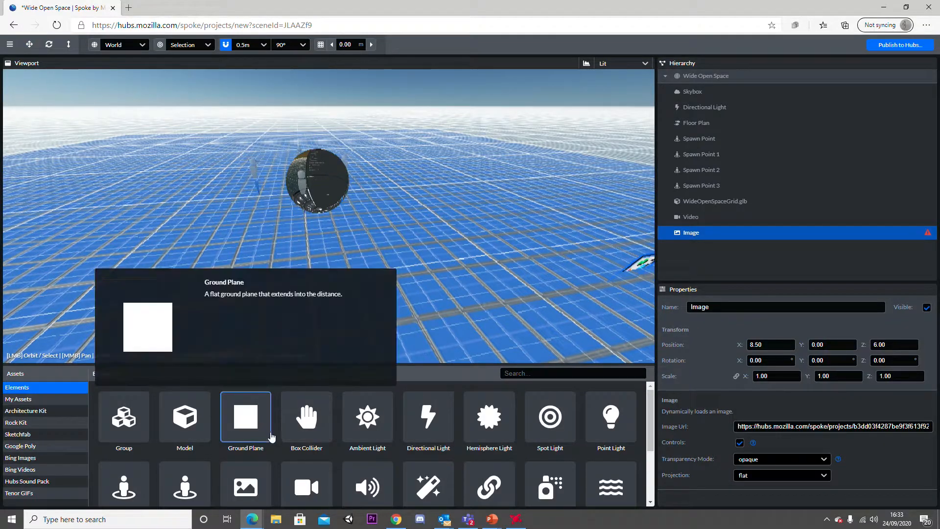
{"action": "scroll", "coordinate": [308, 430], "scroll_direction": "down", "scroll_amount": 2}
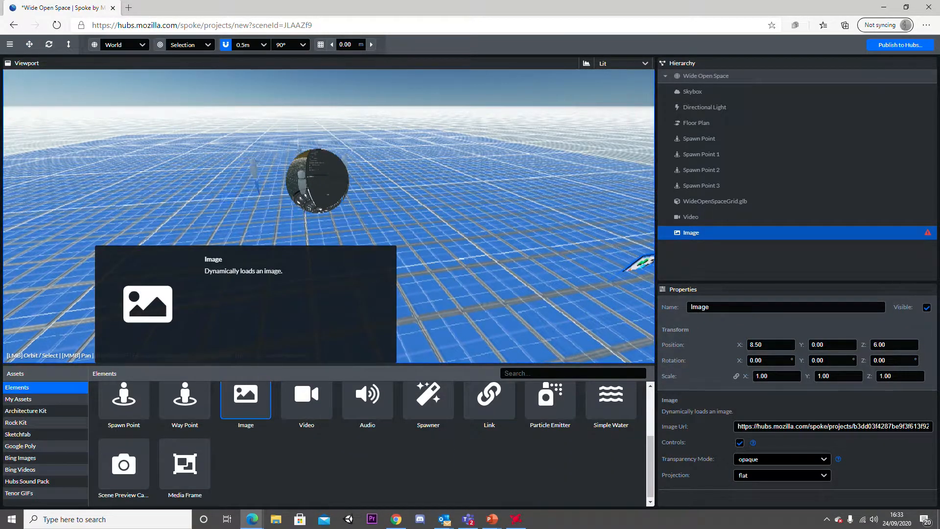
{"action": "left_click", "coordinate": [222, 219]}
{"action": "left_click_drag", "start_coordinate": [210, 185], "coordinate": [194, 120]}
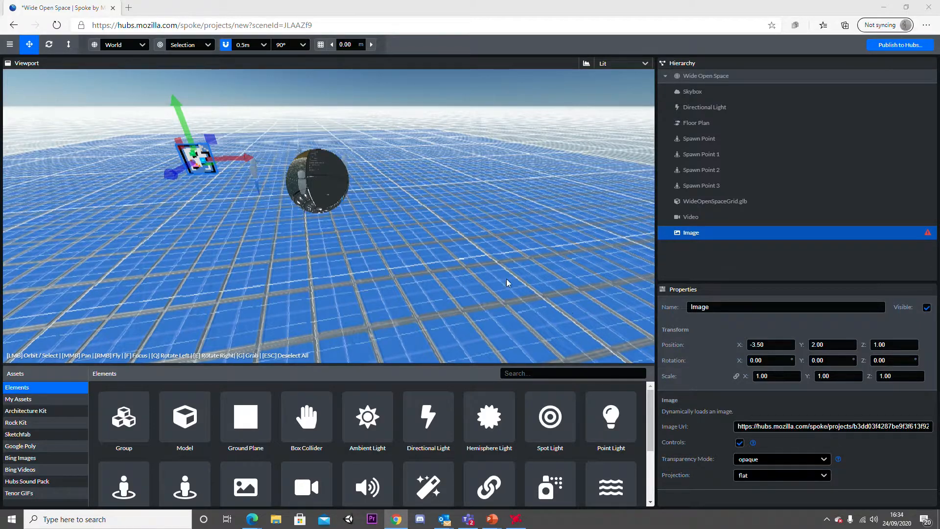
{"action": "left_click", "coordinate": [324, 186]}
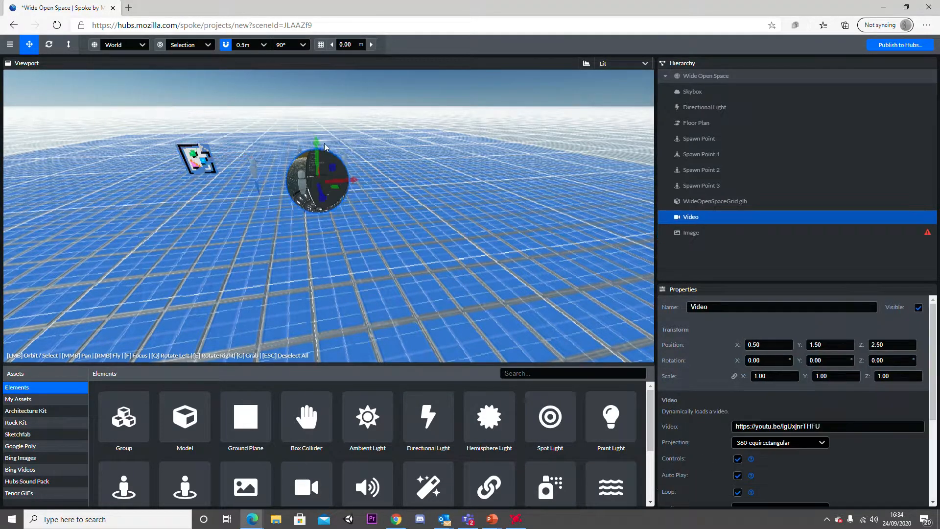
{"action": "left_click", "coordinate": [831, 427]}
{"action": "key", "text": "ctrl+a"}
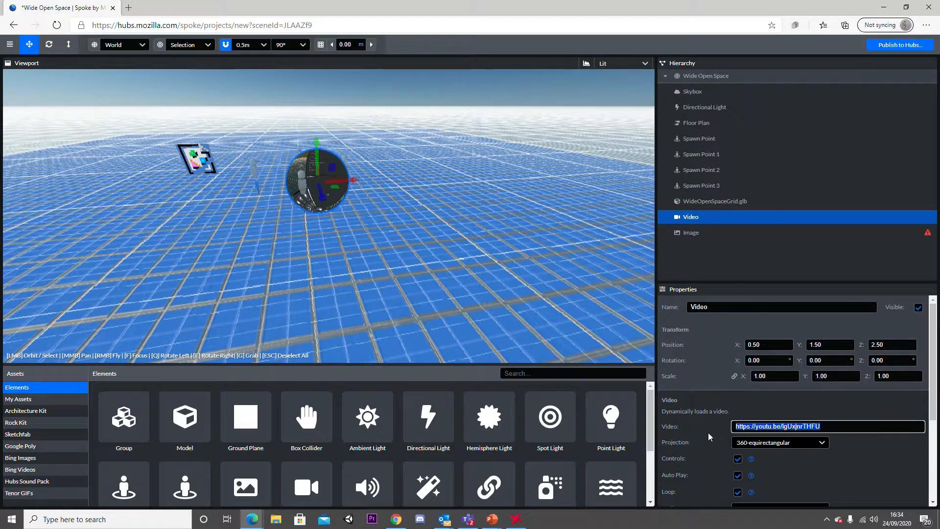
{"action": "type", "text": "https://vimeo.com/226283979"}
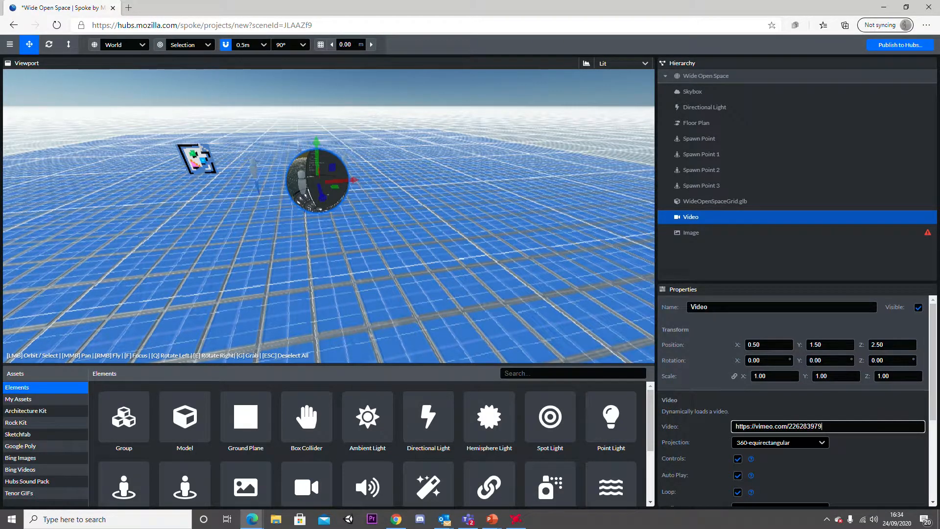
{"action": "key", "text": "alt+Tab"}
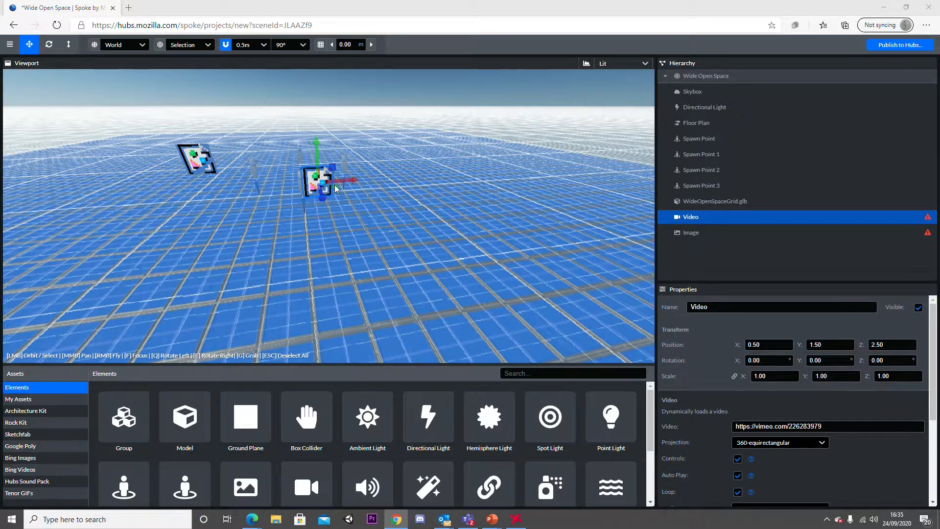
{"action": "left_click", "coordinate": [203, 149]}
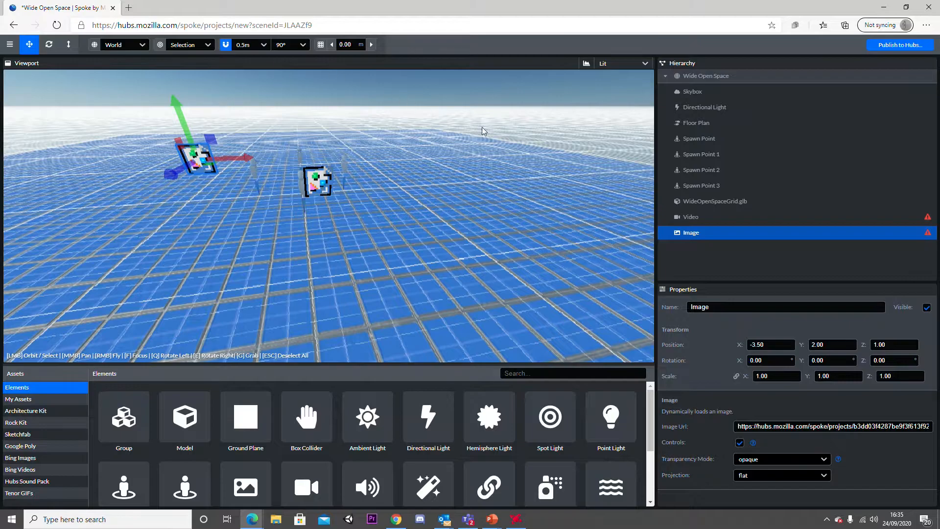
{"action": "double_click", "coordinate": [784, 426]}
{"action": "key", "text": "ctrl+a"}
{"action": "key", "text": "BackSpace"}
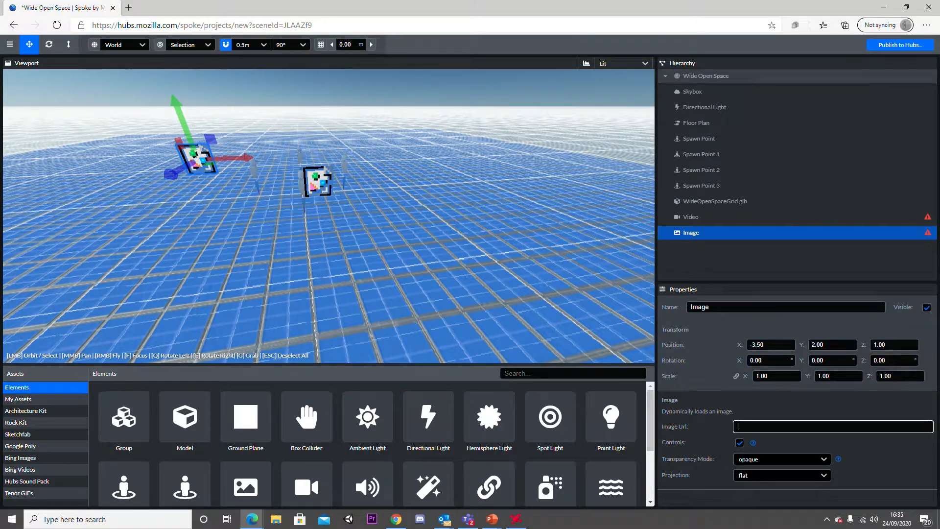
{"action": "key", "text": "alt+Tab"}
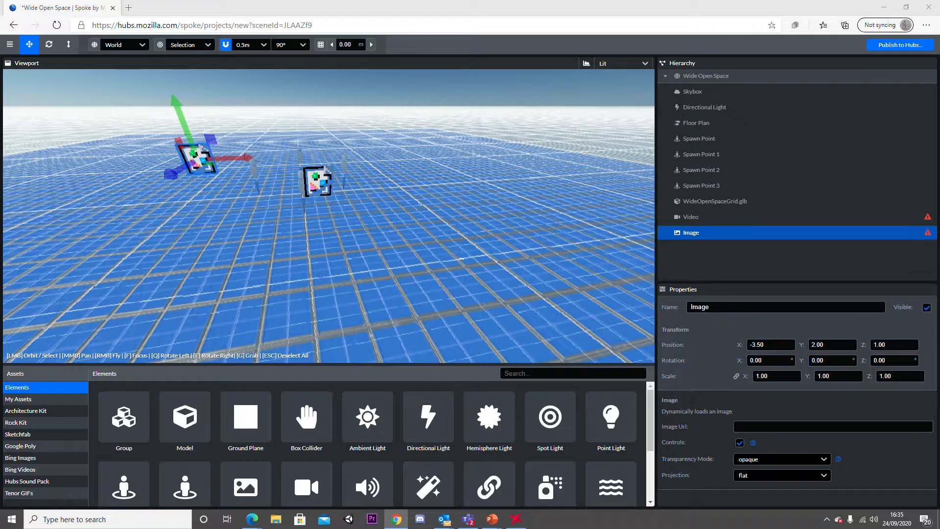
{"action": "left_click", "coordinate": [760, 426]}
{"action": "key", "text": "alt+Tab"}
{"action": "key", "text": "ctrl+v"}
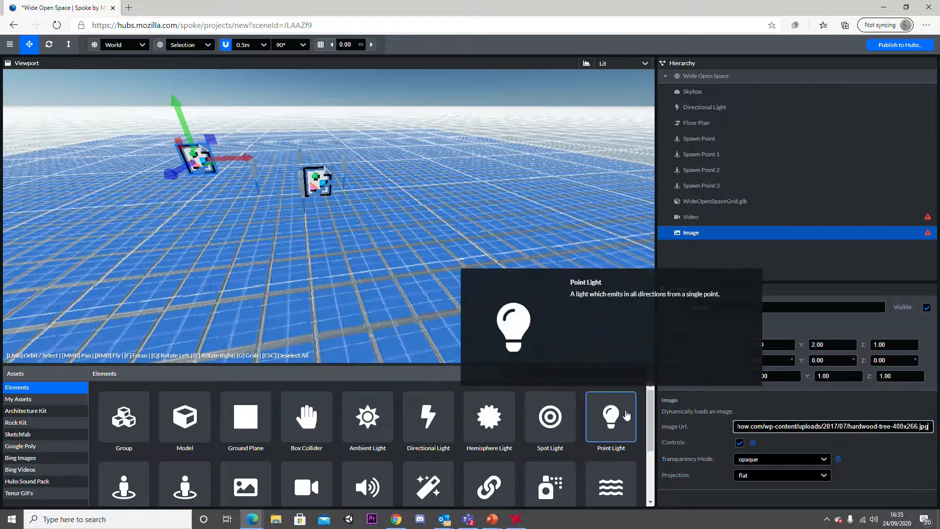
{"action": "left_click", "coordinate": [904, 462]}
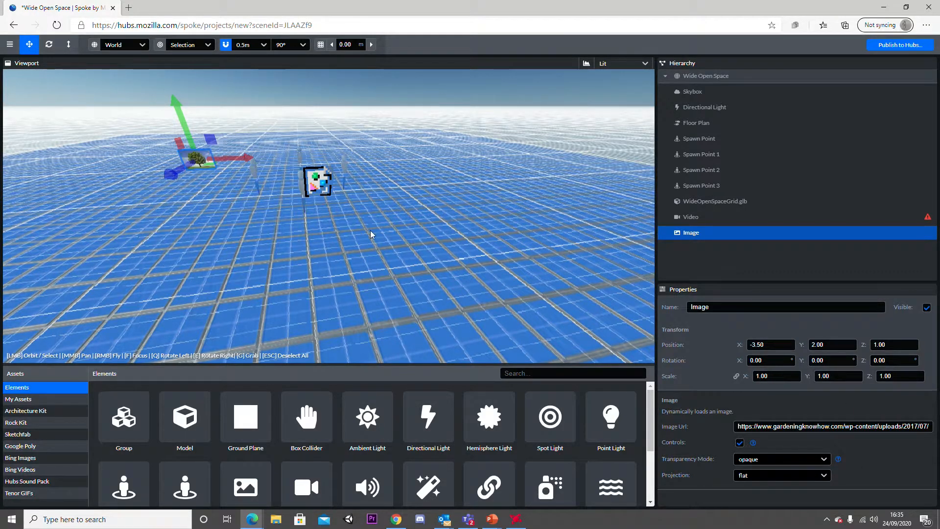
Add the Animal Crossing Taxi - Fan Art model from Sketchfab and place it on the grid at about X 2.80, Y 0.11, Z 6.00
{"action": "scroll", "coordinate": [398, 216], "scroll_direction": "down", "scroll_amount": 1}
{"action": "scroll", "coordinate": [387, 219], "scroll_direction": "up", "scroll_amount": 5}
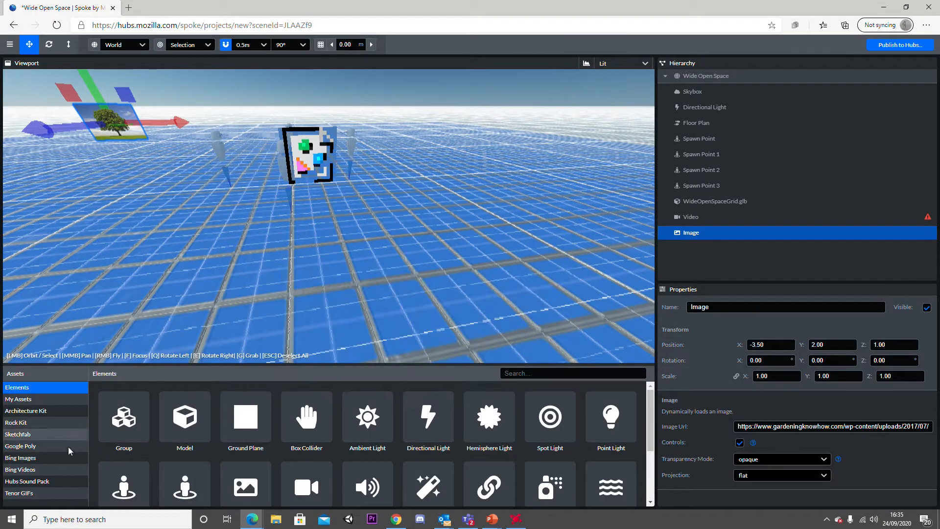
{"action": "left_click", "coordinate": [55, 431]}
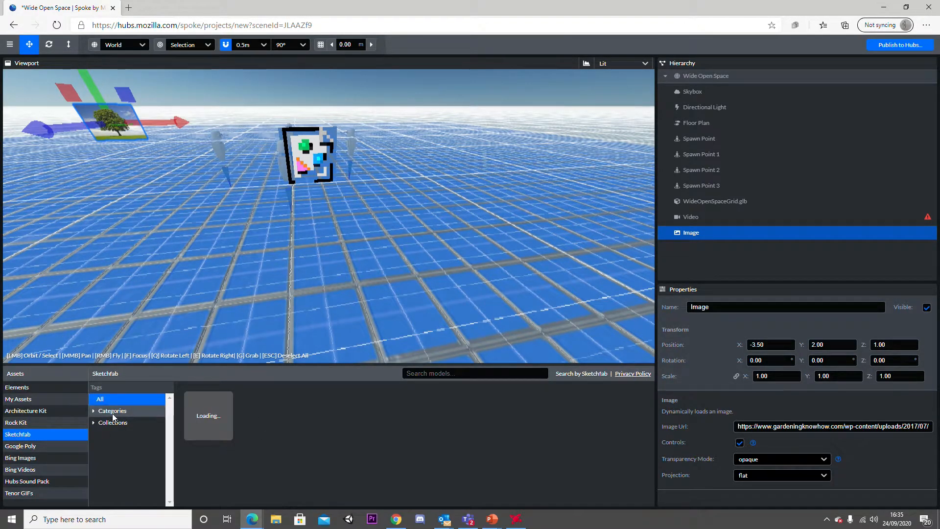
{"action": "scroll", "coordinate": [493, 434], "scroll_direction": "down", "scroll_amount": 3}
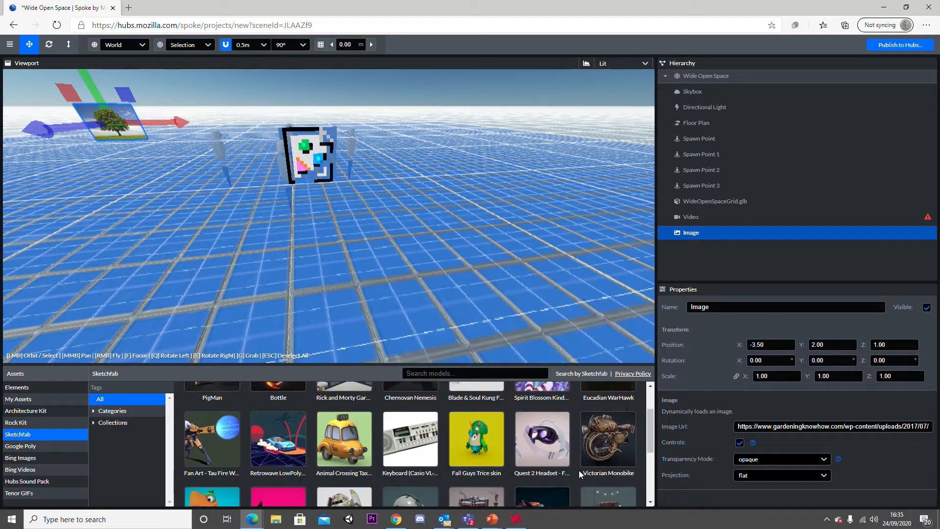
{"action": "left_click", "coordinate": [363, 458]}
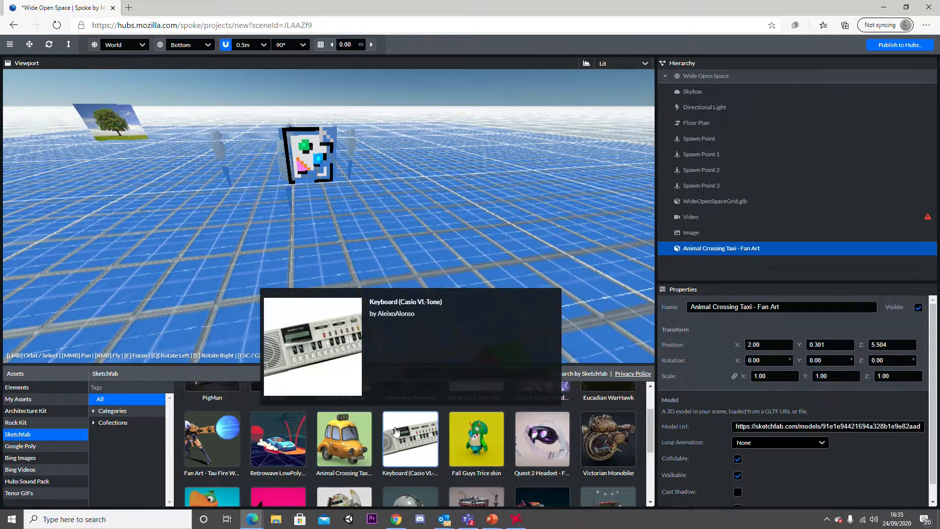
{"action": "left_click_drag", "start_coordinate": [569, 372], "coordinate": [348, 439]}
{"action": "left_click_drag", "start_coordinate": [522, 344], "coordinate": [509, 277]}
{"action": "key", "text": "f"}
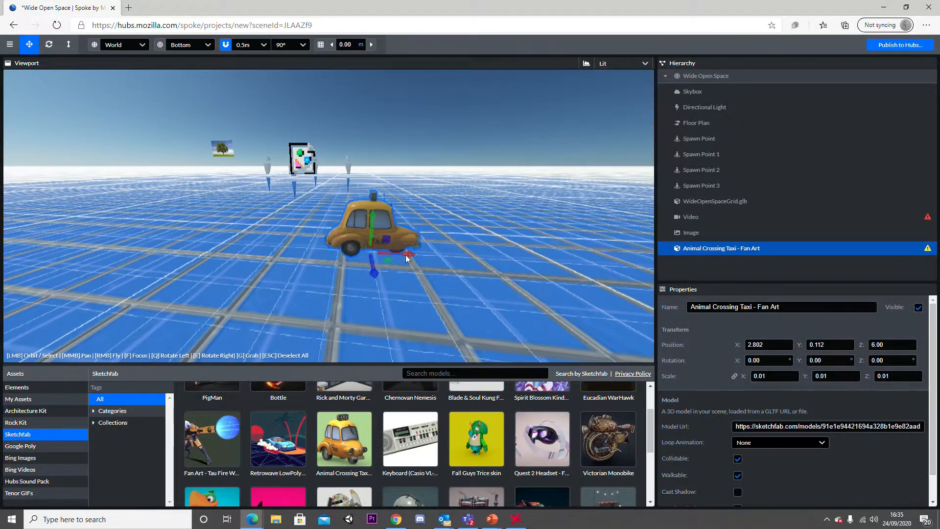
Add the Cheeseburger model from Google Poly and place it at X -3.00, Y 0.00, Z 4.00
{"action": "left_click", "coordinate": [54, 446]}
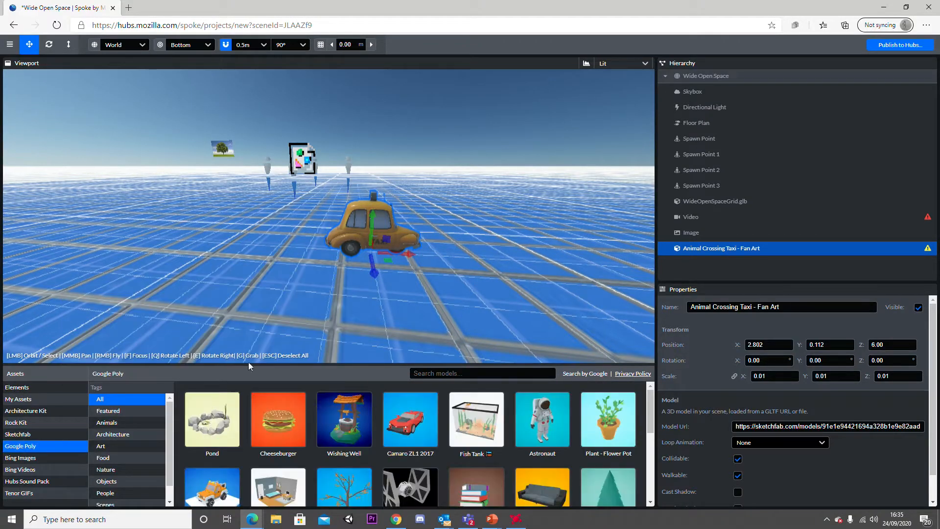
{"action": "left_click", "coordinate": [301, 395]}
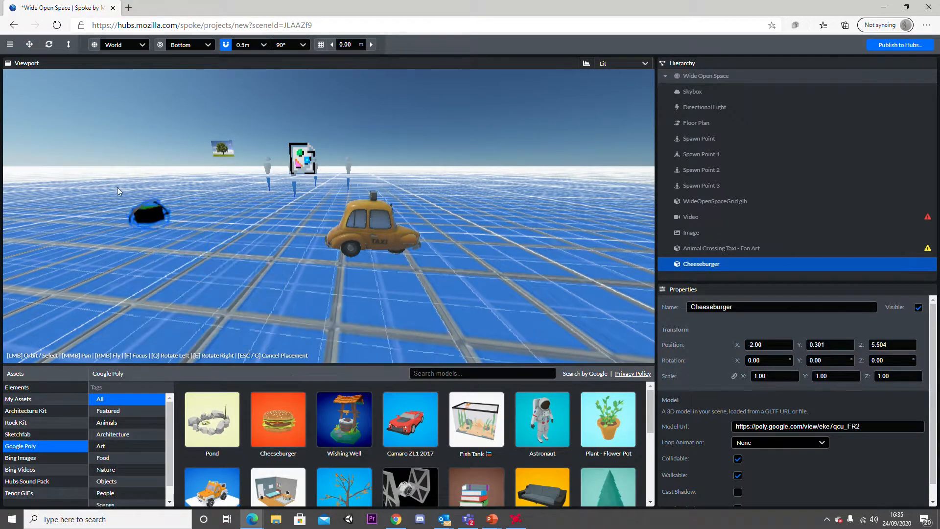
{"action": "left_click", "coordinate": [179, 207]}
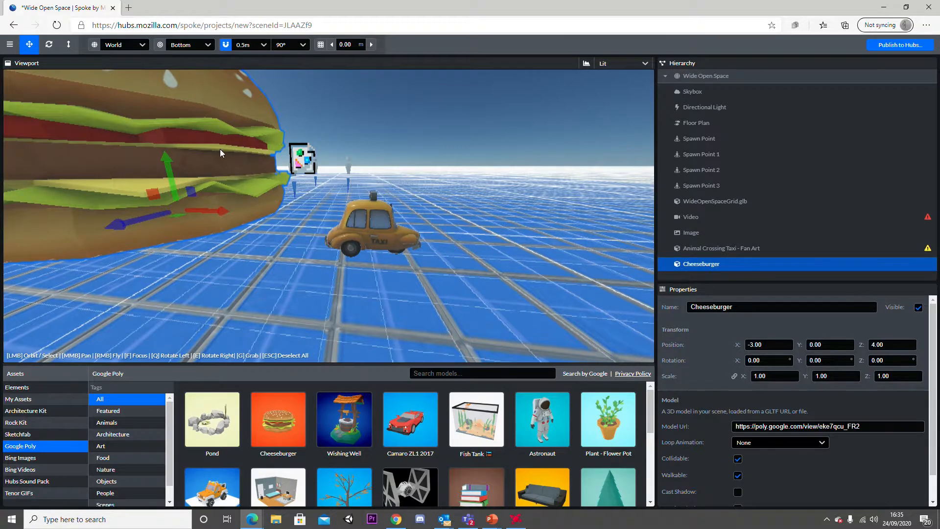
{"action": "scroll", "coordinate": [497, 245], "scroll_direction": "down", "scroll_amount": 5}
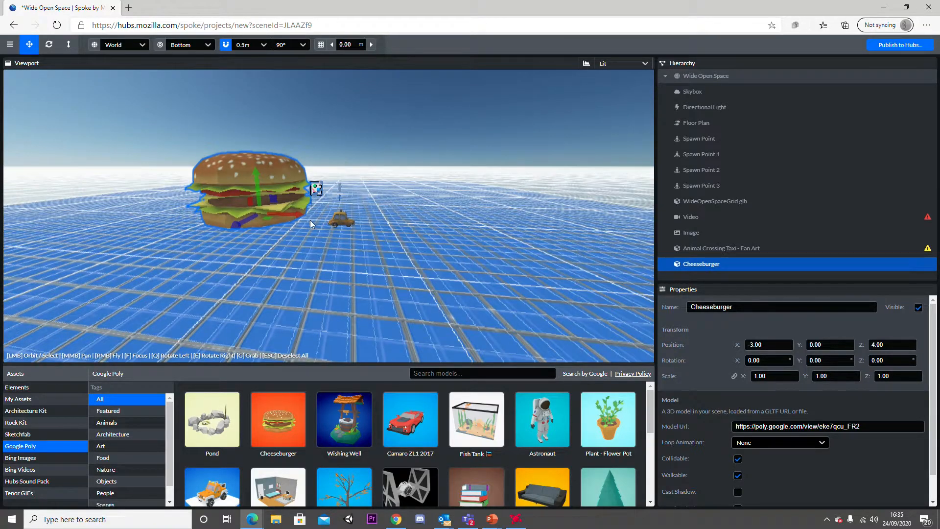
{"action": "left_click_drag", "start_coordinate": [288, 212], "coordinate": [321, 237]}
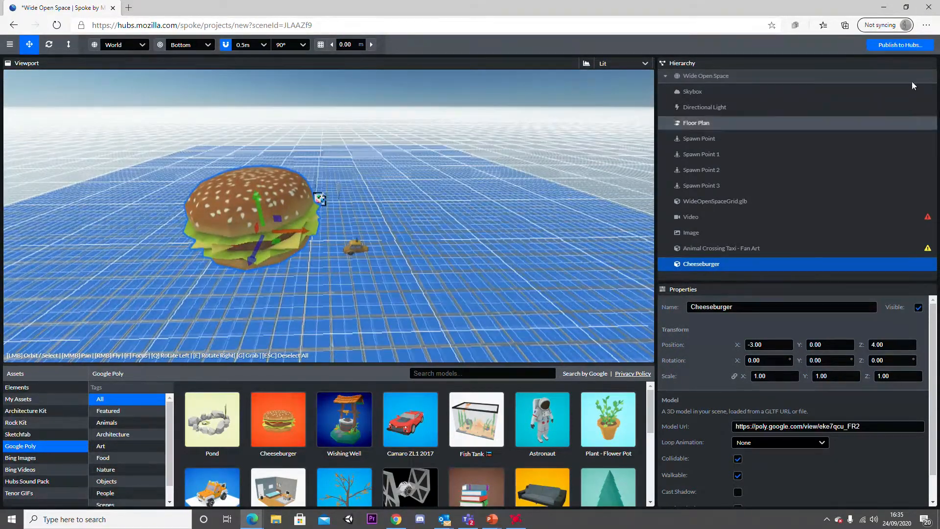
Frame the cheeseburger and taxi for the scene preview, start publishing to Hubs and save the project as Wide Open Space
{"action": "scroll", "coordinate": [499, 231], "scroll_direction": "up", "scroll_amount": 3}
{"action": "scroll", "coordinate": [498, 240], "scroll_direction": "up", "scroll_amount": 2}
{"action": "scroll", "coordinate": [498, 240], "scroll_direction": "down", "scroll_amount": 1}
{"action": "left_click", "coordinate": [895, 49]}
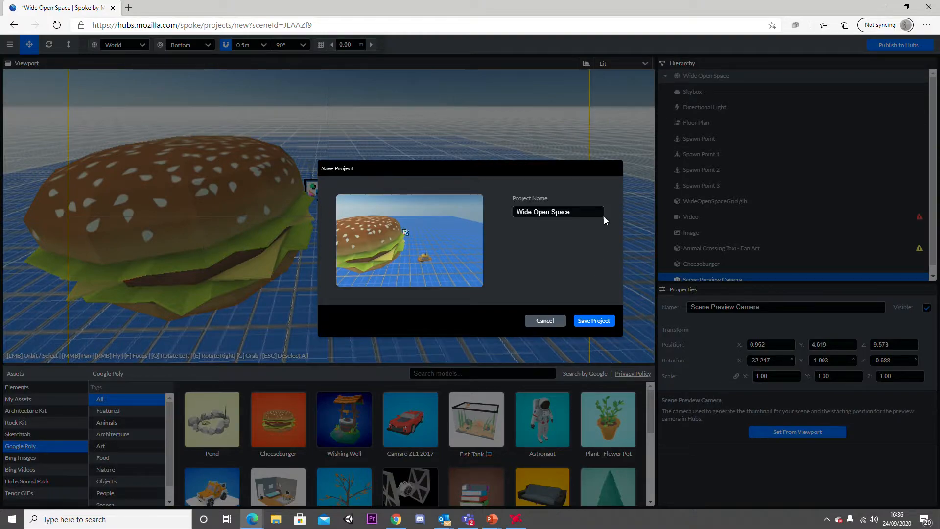
{"action": "left_click", "coordinate": [603, 322]}
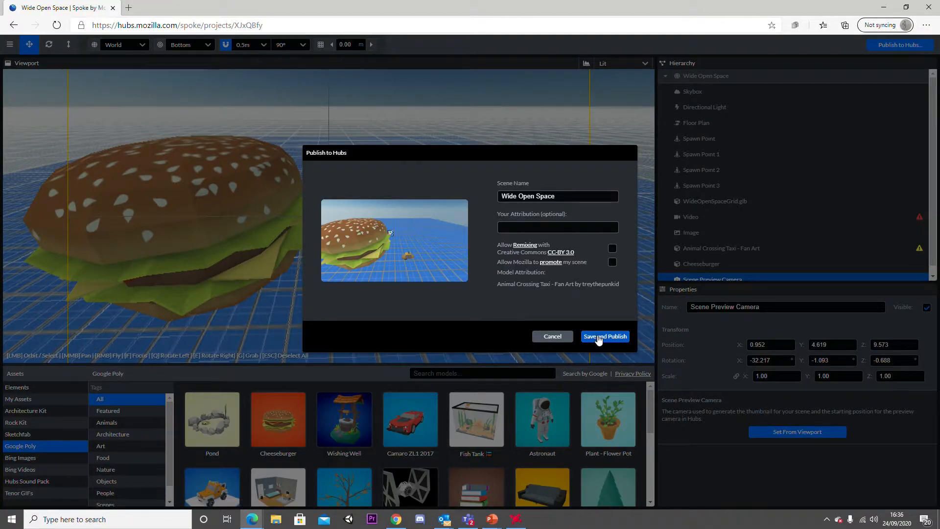
Publish the Wide Open Space scene to Hubs without an attribution, accepting the performance check
{"action": "left_click", "coordinate": [554, 227]}
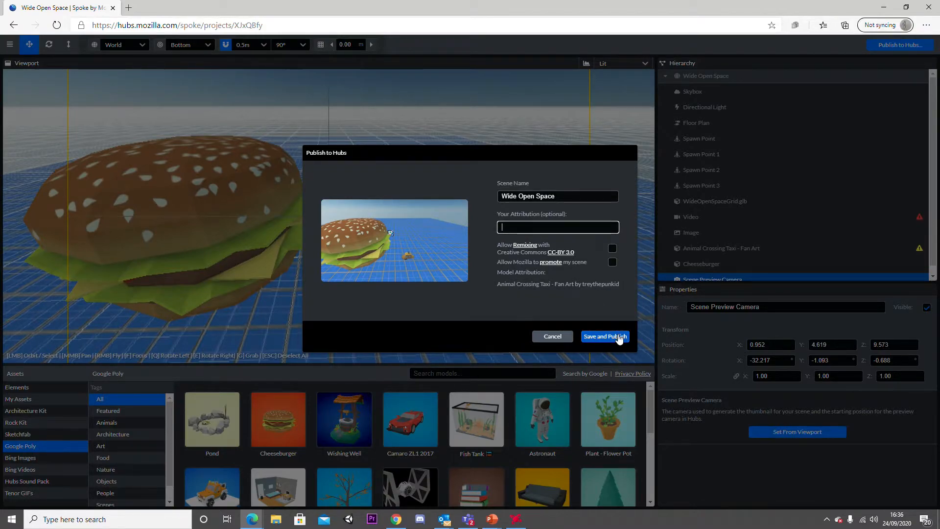
{"action": "left_click", "coordinate": [613, 337]}
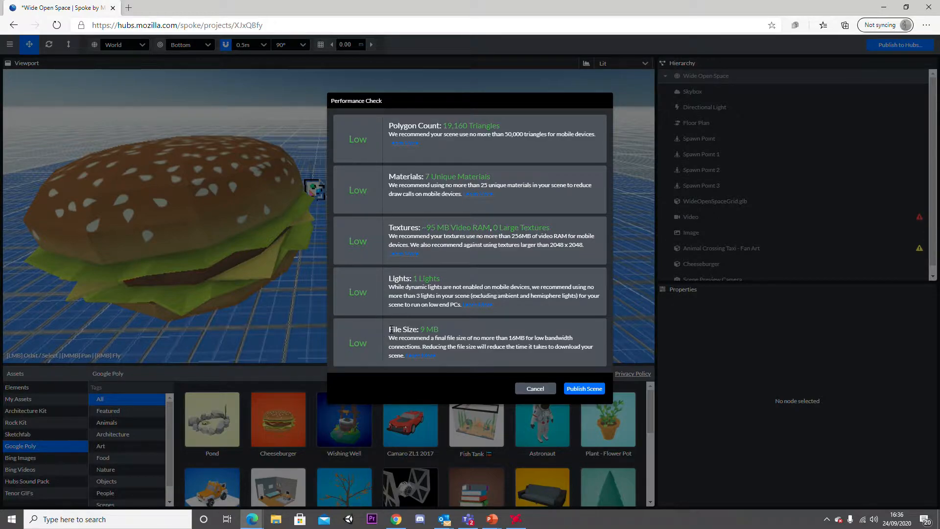
{"action": "left_click", "coordinate": [585, 388]}
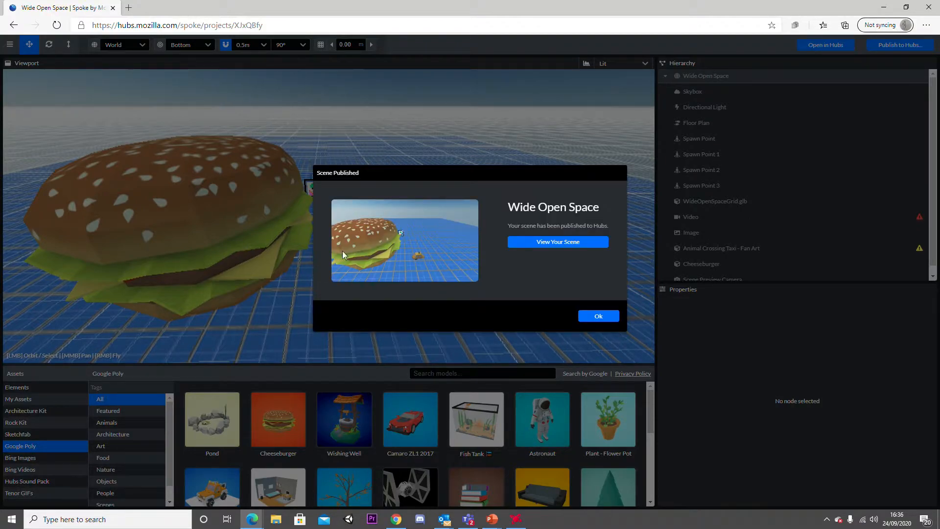
Open the published scene, create a room with it and enter on screen with the microphone muted
{"action": "left_click", "coordinate": [552, 245]}
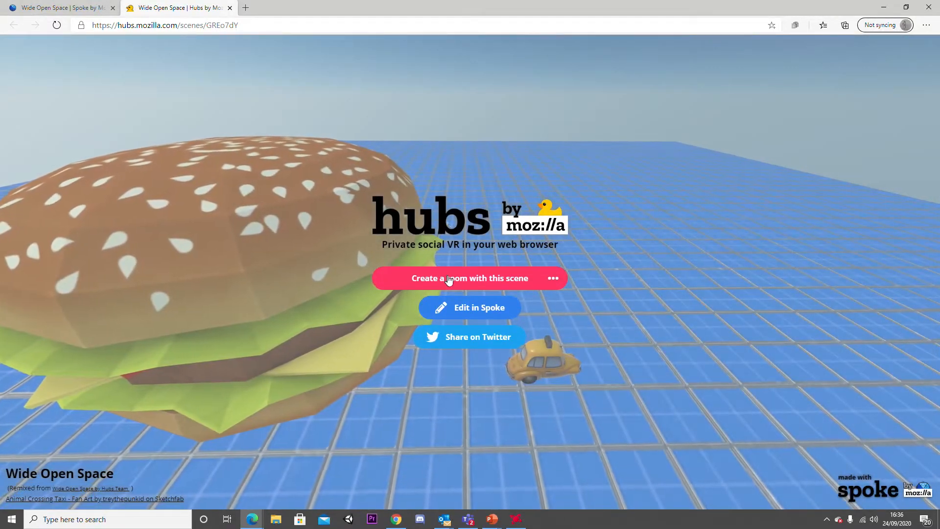
{"action": "left_click", "coordinate": [448, 279]}
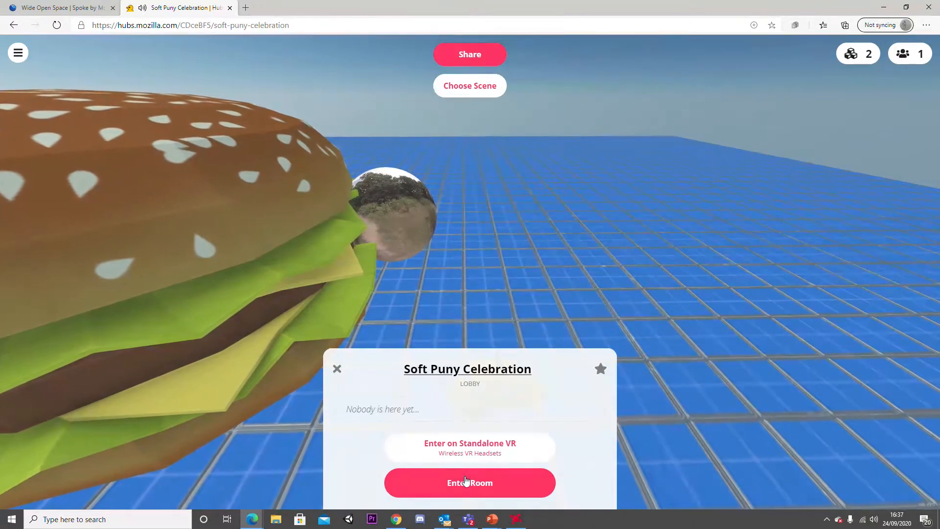
{"action": "left_click", "coordinate": [466, 484]}
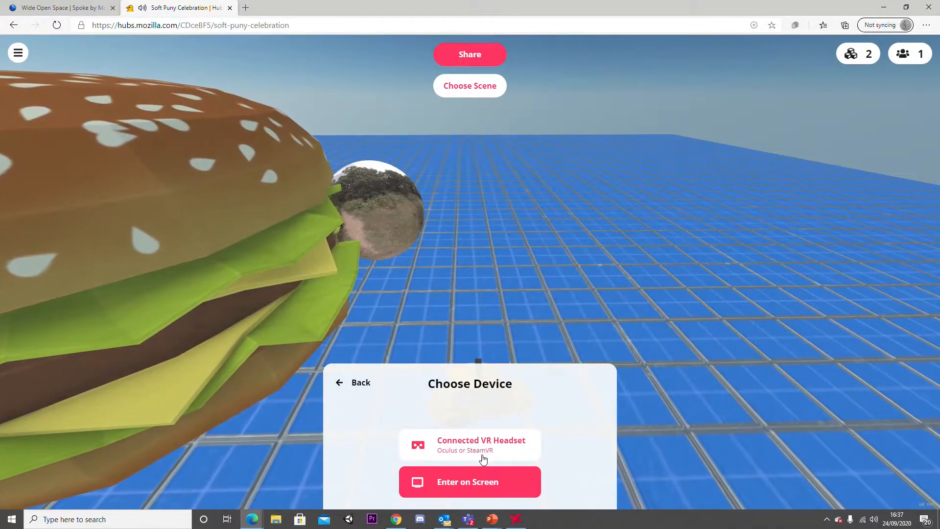
{"action": "left_click", "coordinate": [498, 485]}
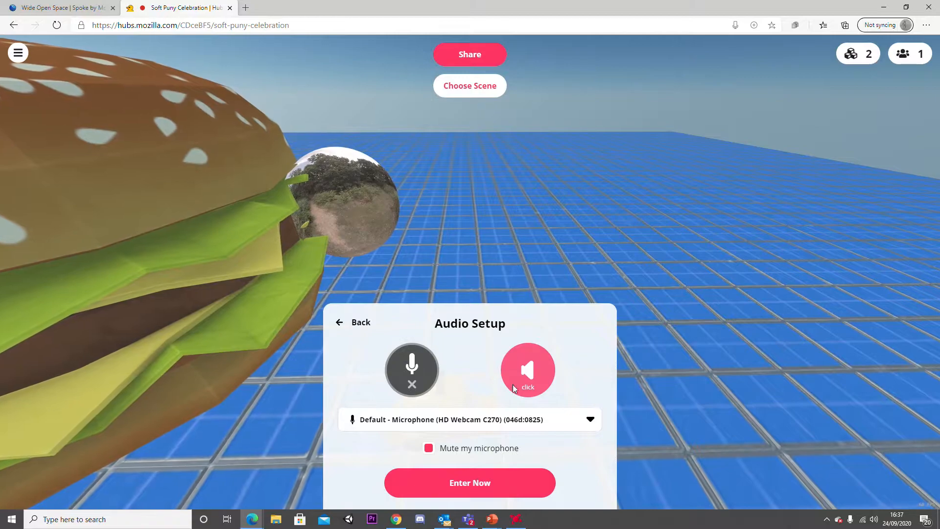
{"action": "left_click", "coordinate": [485, 483]}
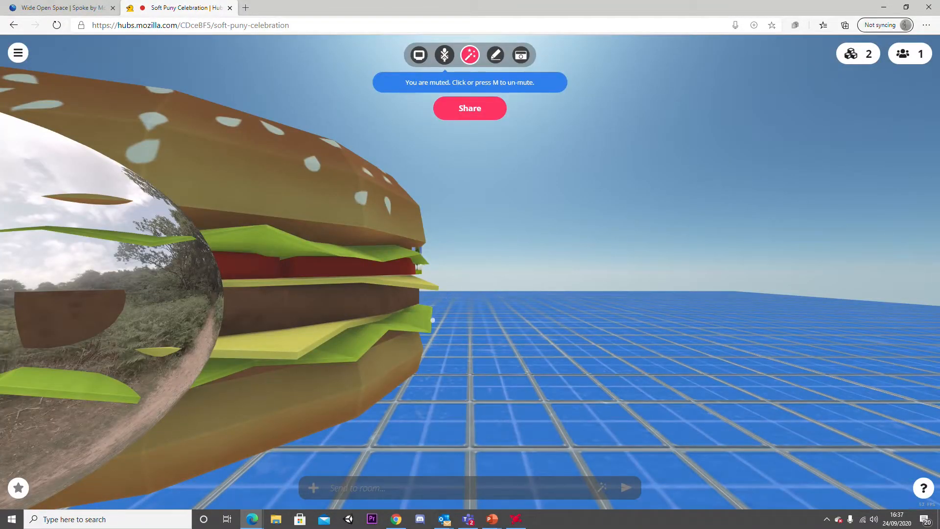
Move around the room and examine the cheeseburger, taxi and 360 video sphere from several angles
{"action": "key", "text": "s"}
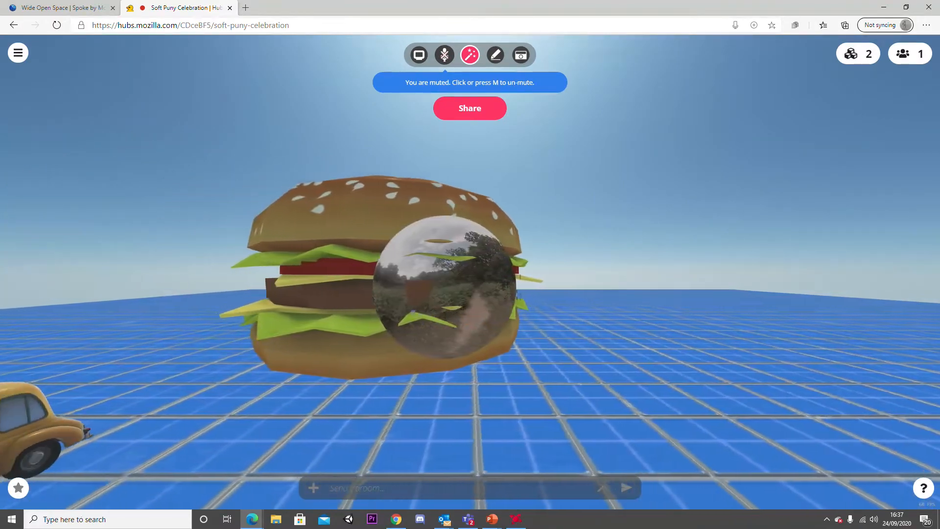
{"action": "key", "text": "a"}
{"action": "right_click_drag", "start_coordinate": [476, 338], "coordinate": [769, 357]}
{"action": "left_click_drag", "start_coordinate": [388, 370], "coordinate": [119, 377]}
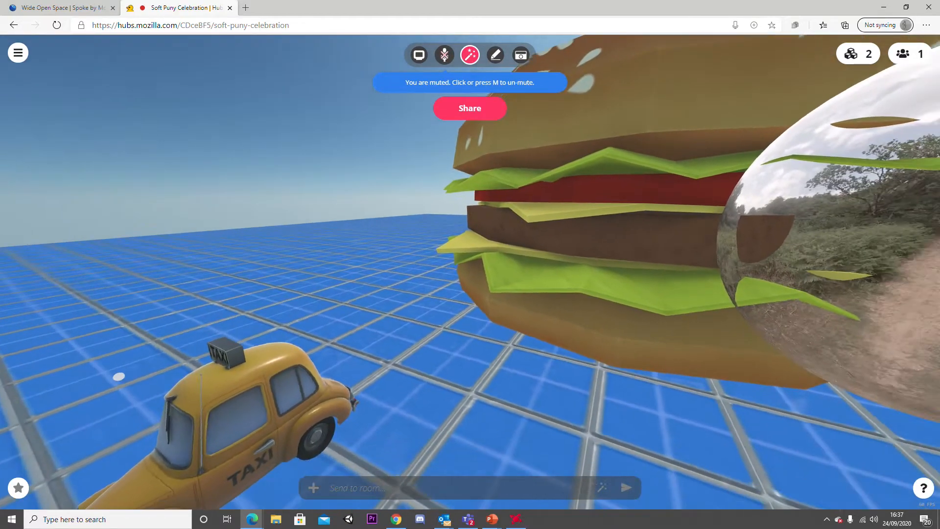
{"action": "left_click_drag", "start_coordinate": [385, 369], "coordinate": [725, 376]}
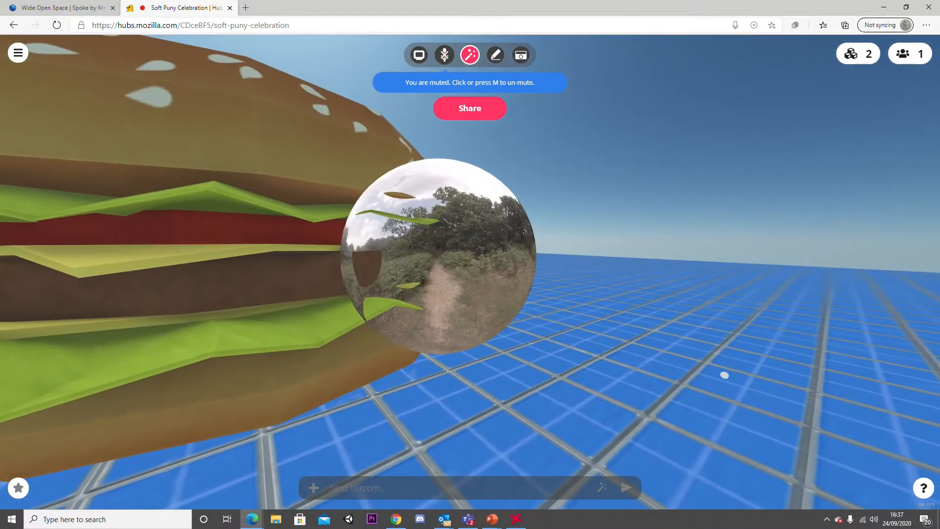
{"action": "key", "text": "s"}
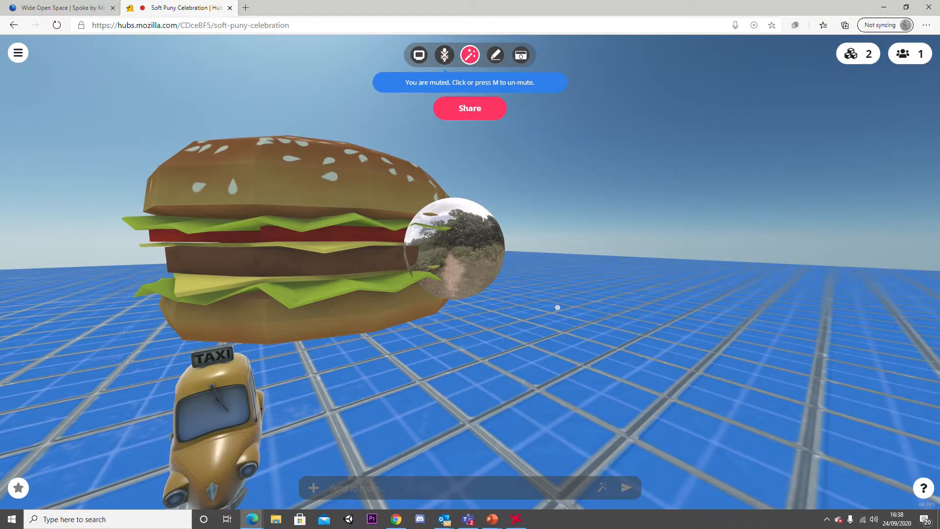
{"action": "key", "text": "a"}
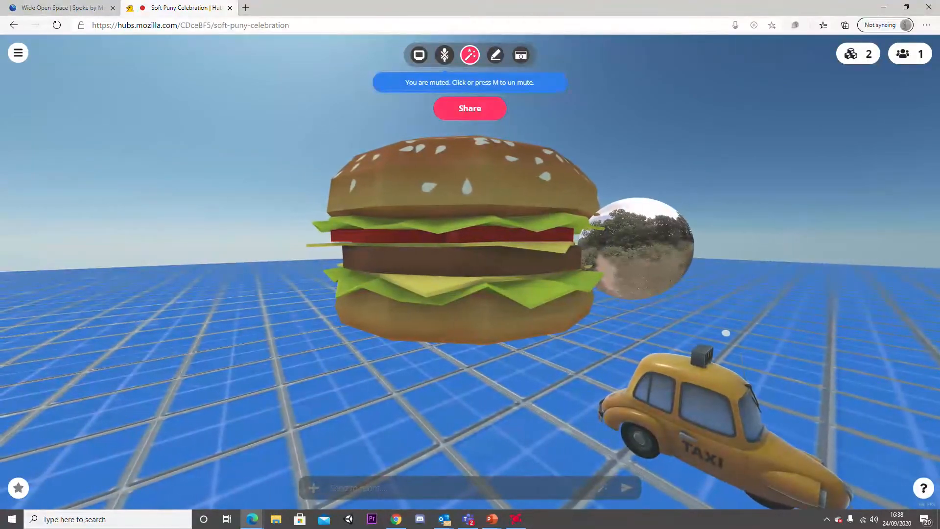
{"action": "left_click_drag", "start_coordinate": [470, 294], "coordinate": [515, 294]}
{"action": "left_click_drag", "start_coordinate": [628, 345], "coordinate": [629, 314]}
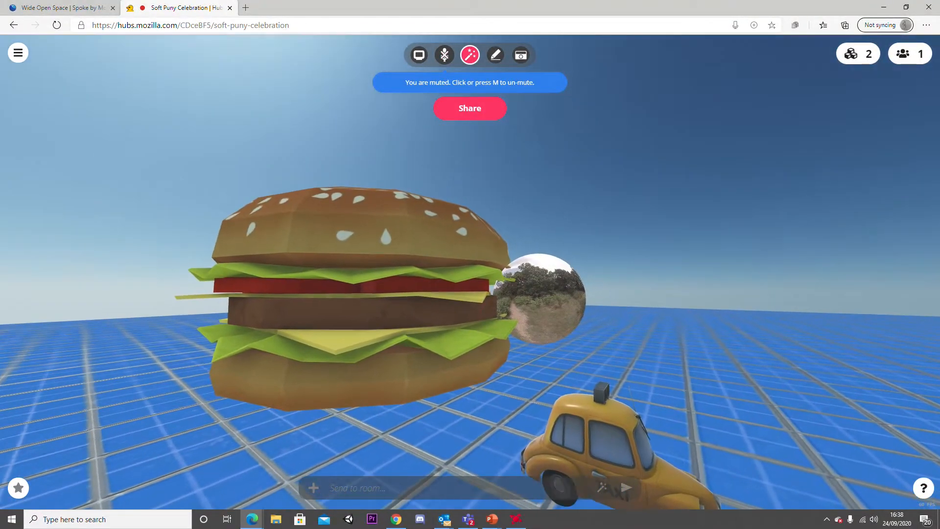
{"action": "left_click_drag", "start_coordinate": [470, 294], "coordinate": [490, 255]}
Teleport across the floor near the taxi and look around the cheeseburger and video sphere from close up
{"action": "right_click_drag", "start_coordinate": [489, 255], "coordinate": [591, 382]}
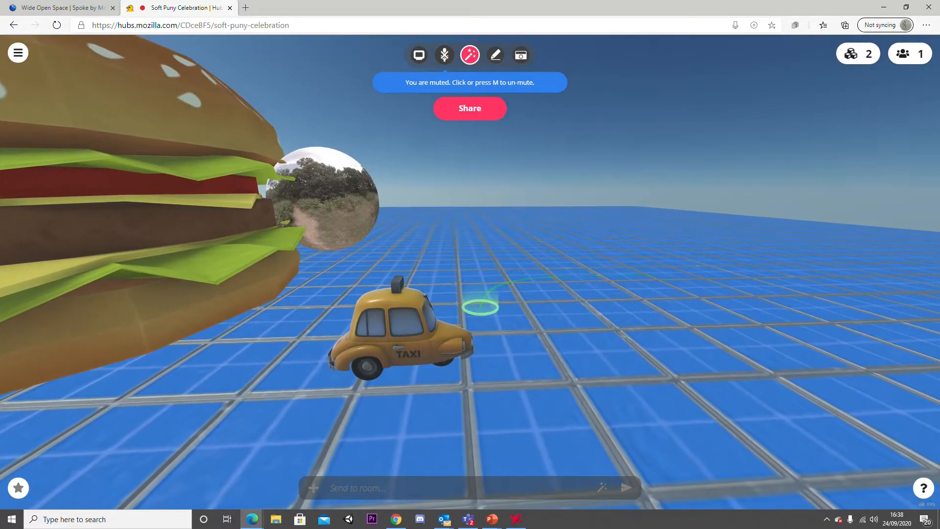
{"action": "right_click_drag", "start_coordinate": [480, 307], "coordinate": [481, 307]}
{"action": "right_click_drag", "start_coordinate": [361, 352], "coordinate": [334, 367]}
{"action": "key", "text": "s"}
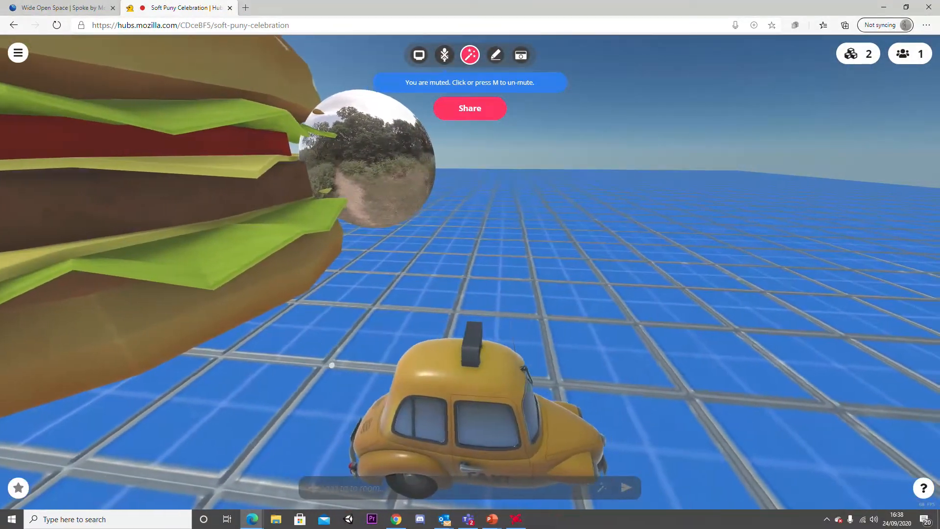
{"action": "key", "text": "d"}
{"action": "left_click_drag", "start_coordinate": [343, 336], "coordinate": [234, 256]}
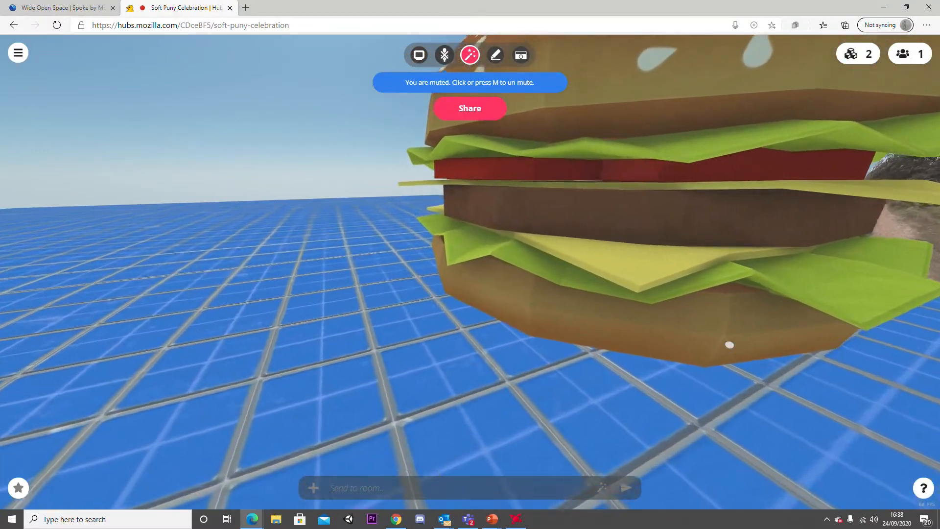
Walk past the cheeseburger into the 360 video sphere, look around inside it and move back out beside it
{"action": "key", "text": "w"}
{"action": "key", "text": "d"}
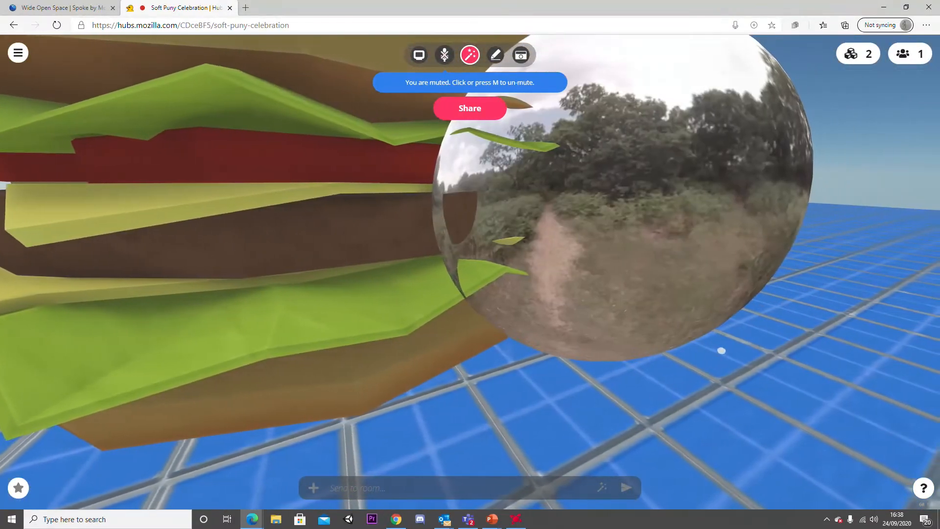
{"action": "key", "text": "w"}
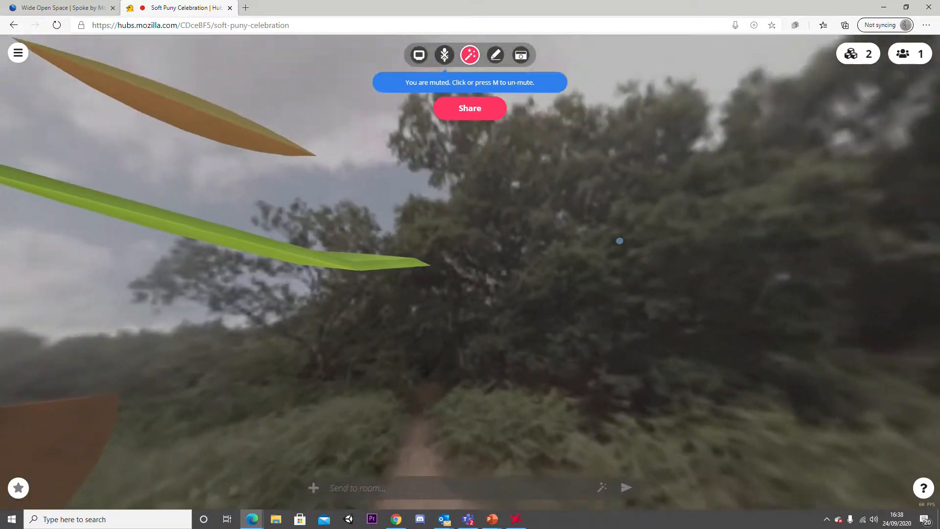
{"action": "left_click_drag", "start_coordinate": [620, 241], "coordinate": [130, 267]}
{"action": "key", "text": "a"}
{"action": "key", "text": "s"}
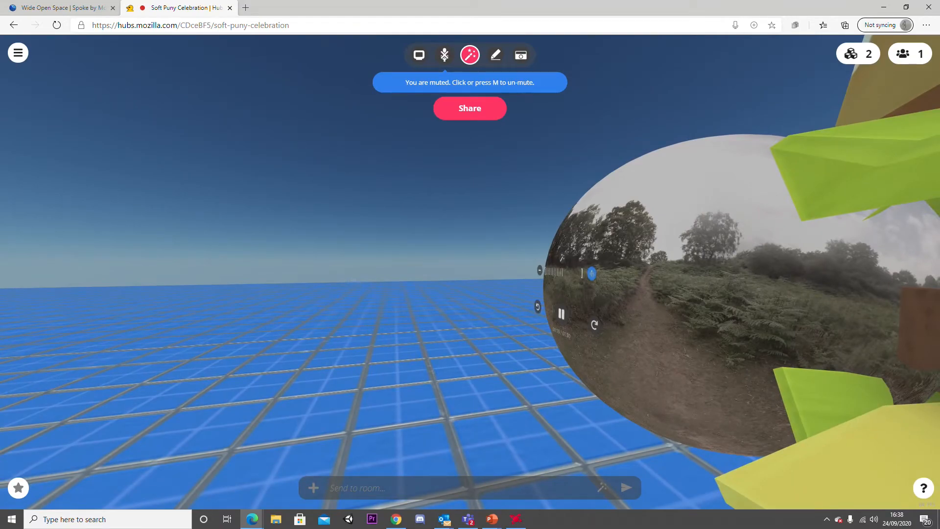
{"action": "key", "text": "a"}
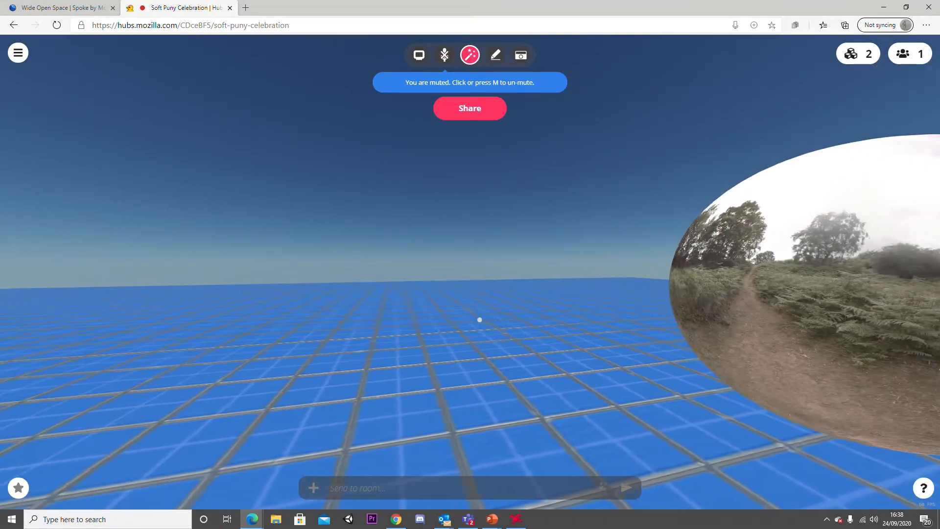
{"action": "left_click_drag", "start_coordinate": [482, 317], "coordinate": [613, 315]}
{"action": "mouse_move", "coordinate": [561, 285]}
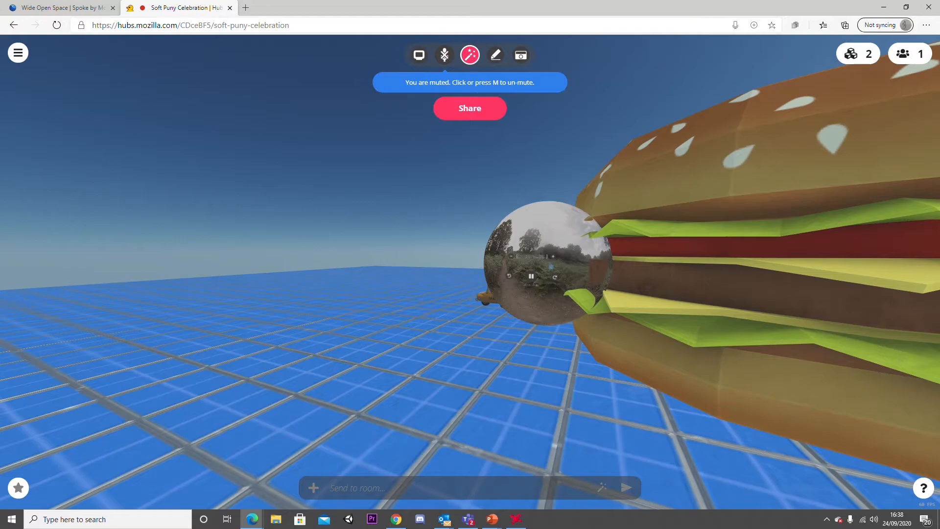
Face the cheeseburger and send a heart emoji reaction into the room
{"action": "left_click_drag", "start_coordinate": [472, 363], "coordinate": [614, 363]}
{"action": "key", "text": "space"}
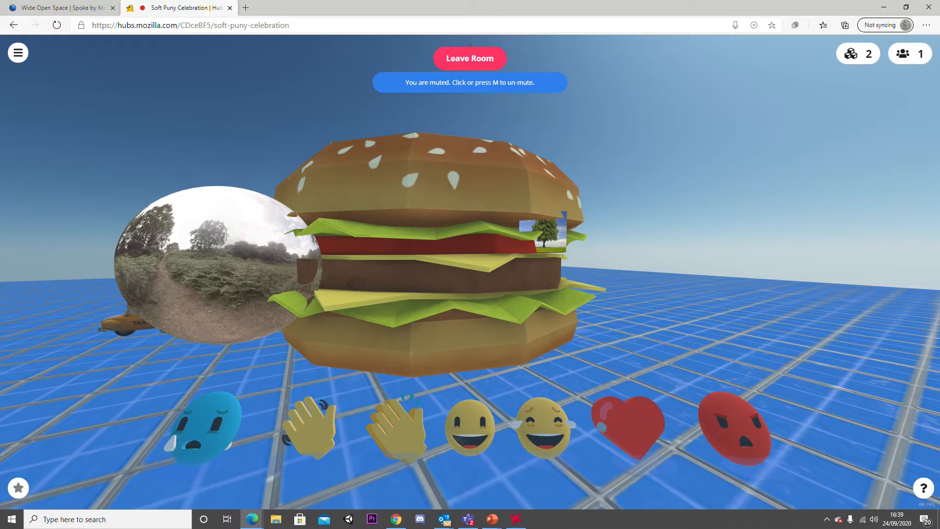
{"action": "left_click", "coordinate": [627, 426]}
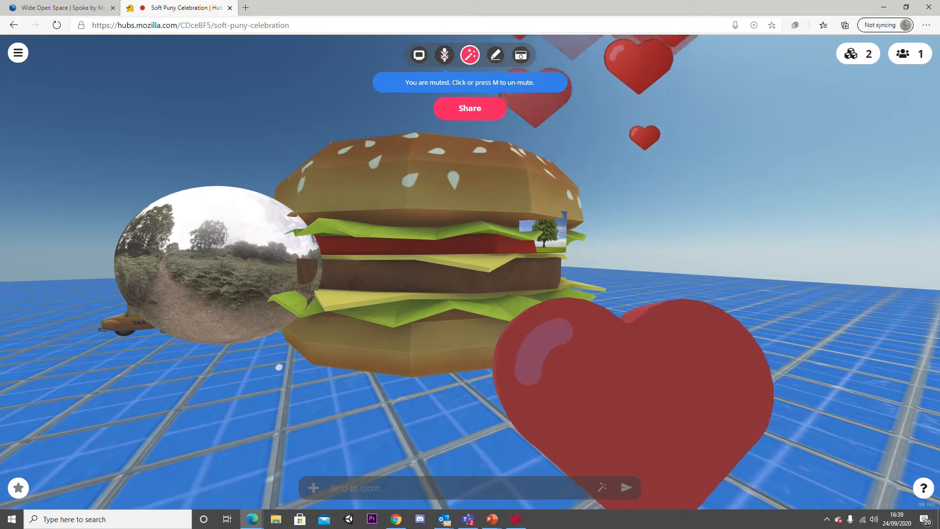
Share the webcam video in the room and stop sharing it
{"action": "mouse_move", "coordinate": [419, 61]}
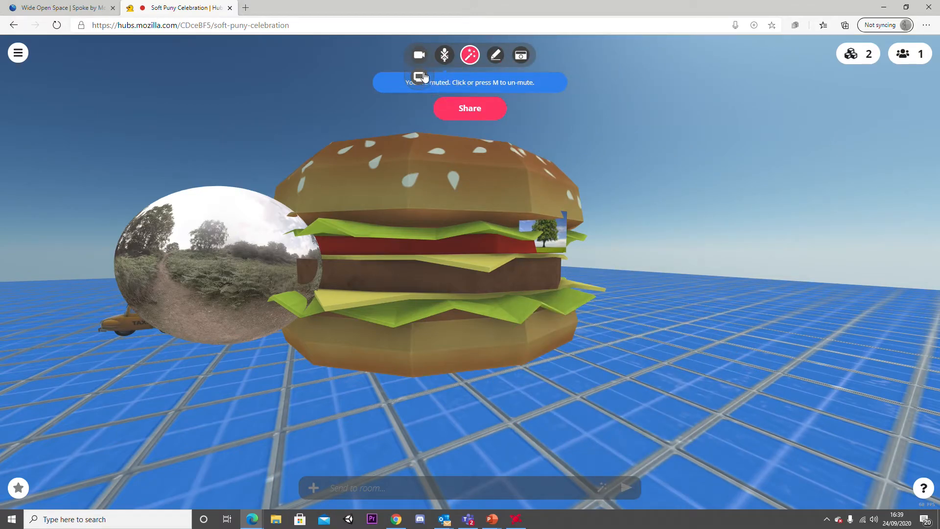
{"action": "left_click", "coordinate": [423, 60]}
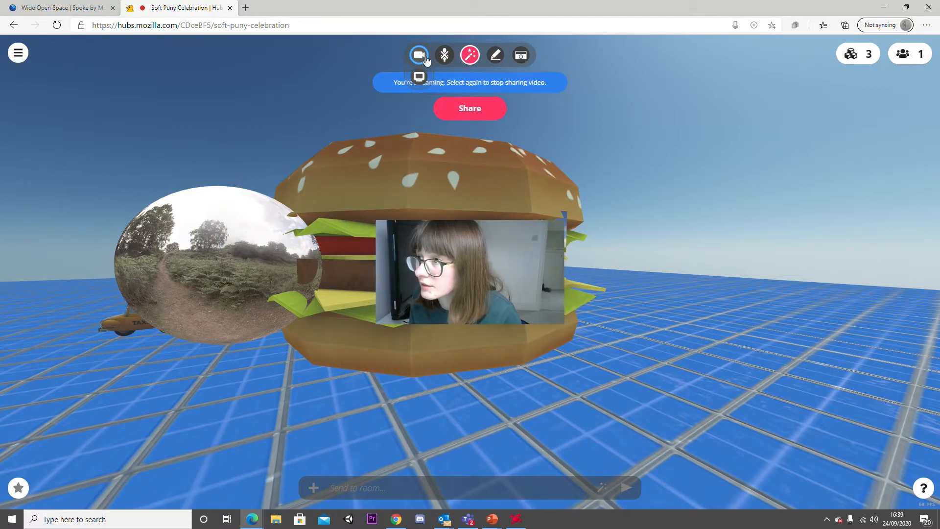
{"action": "left_click", "coordinate": [420, 58]}
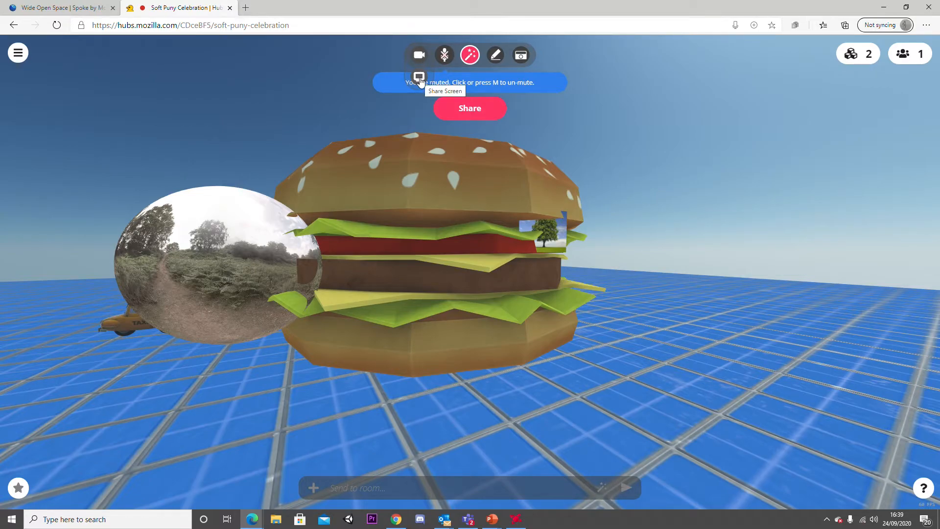
Move back and around the cheeseburger to view it with the video sphere in front and the taxi beside it
{"action": "left_click_drag", "start_coordinate": [669, 228], "coordinate": [692, 247]}
{"action": "key", "text": "s"}
{"action": "key", "text": "a"}
{"action": "left_click_drag", "start_coordinate": [648, 218], "coordinate": [861, 240]}
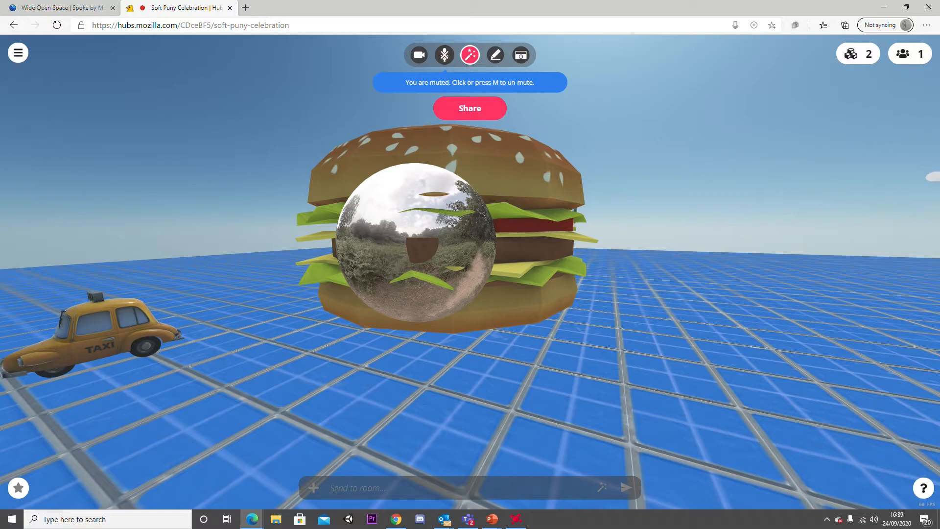
Display the room's sharing options, select the room link and switch to Chrome to join as a second visitor
{"action": "left_click", "coordinate": [465, 110]}
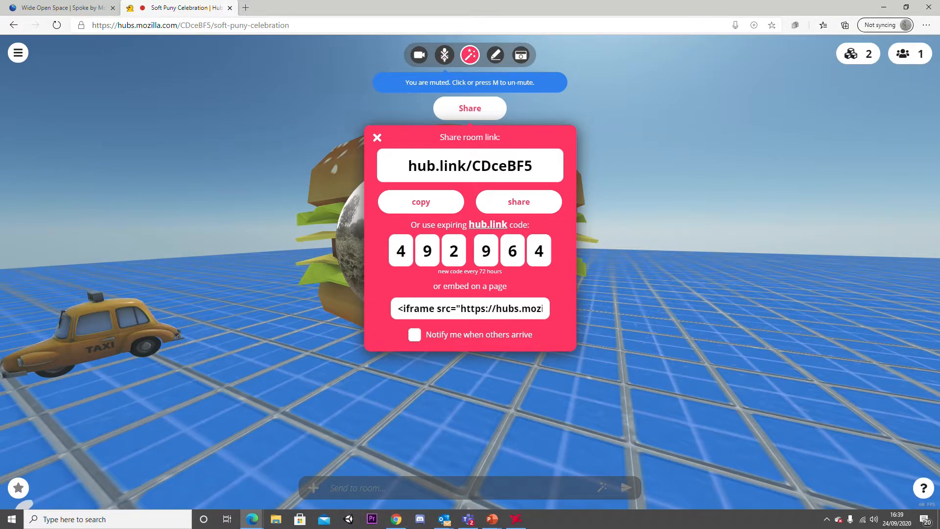
{"action": "left_click", "coordinate": [396, 519]}
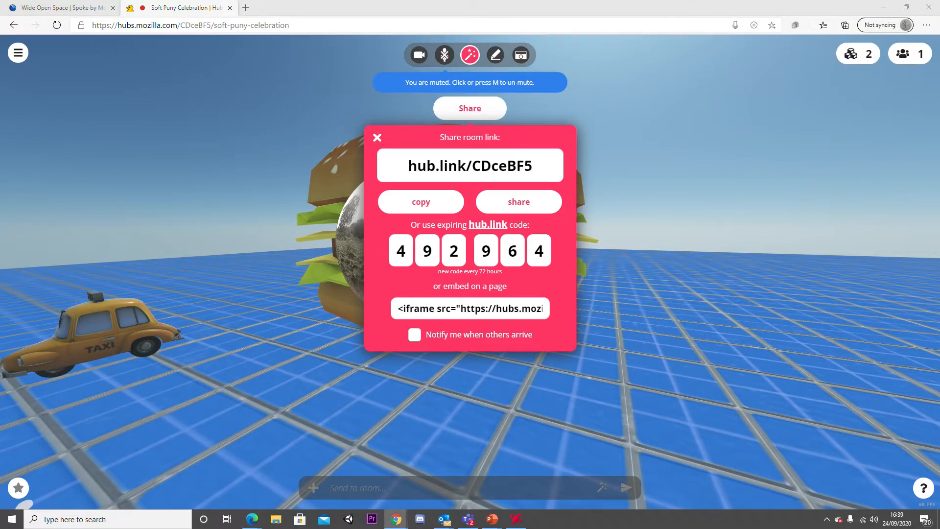
{"action": "left_click", "coordinate": [499, 162]}
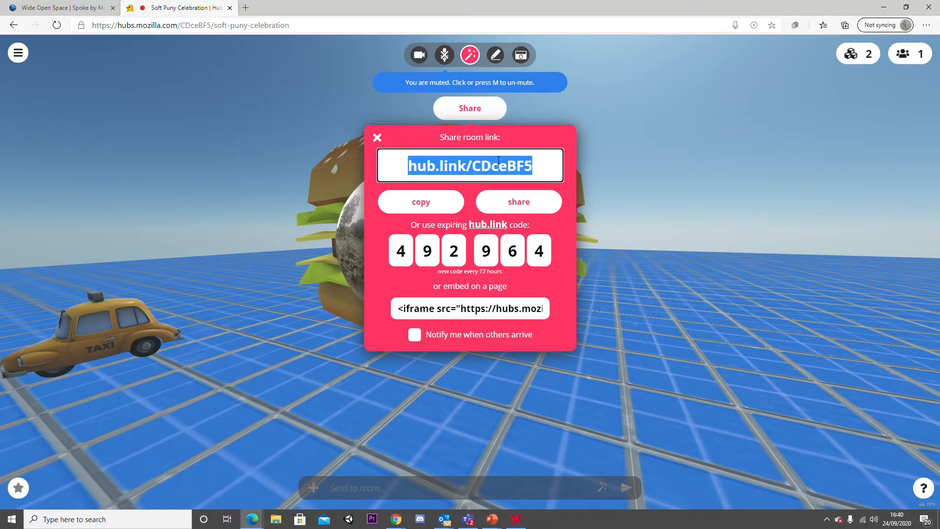
{"action": "key", "text": "alt+Tab"}
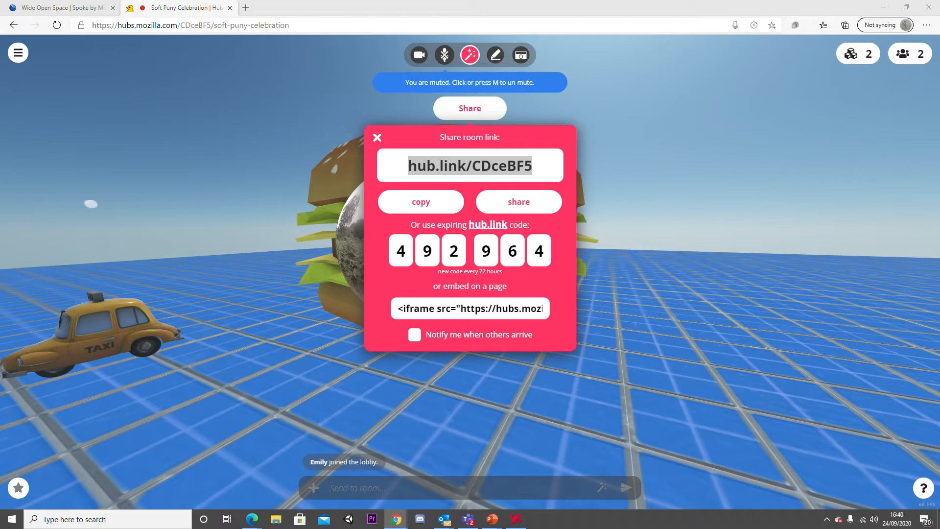
Maximize the Chrome window showing the room's name and avatar setup and open the avatar browser
{"action": "left_click_drag", "start_coordinate": [0, 113], "coordinate": [537, 96]}
{"action": "left_click_drag", "start_coordinate": [436, 171], "coordinate": [476, 170]}
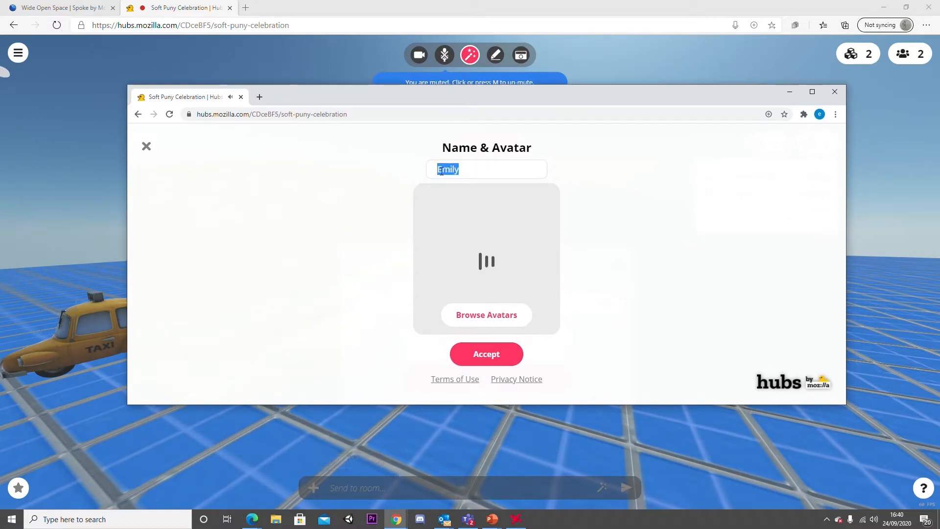
{"action": "left_click", "coordinate": [812, 92]}
{"action": "left_click", "coordinate": [483, 401]}
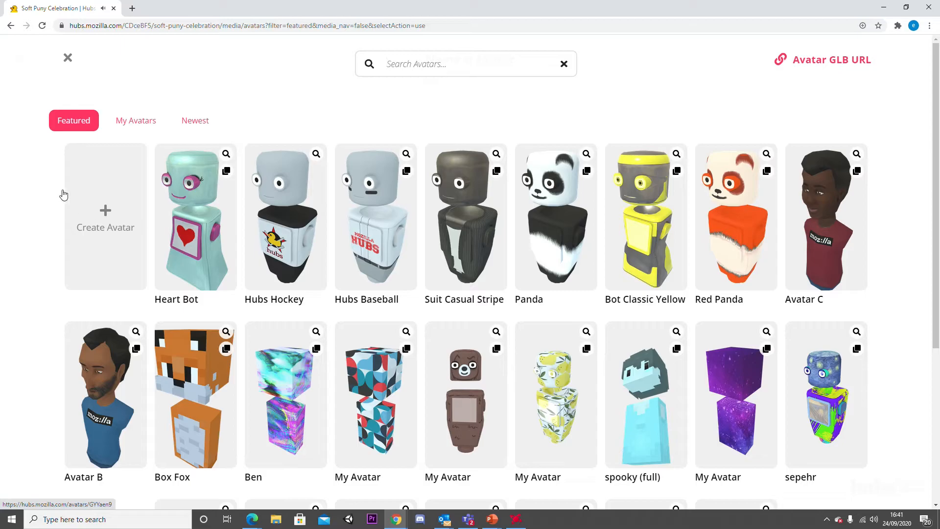
Examine the My Avatars and Featured collections for an avatar for the second visitor
{"action": "left_click", "coordinate": [149, 124]}
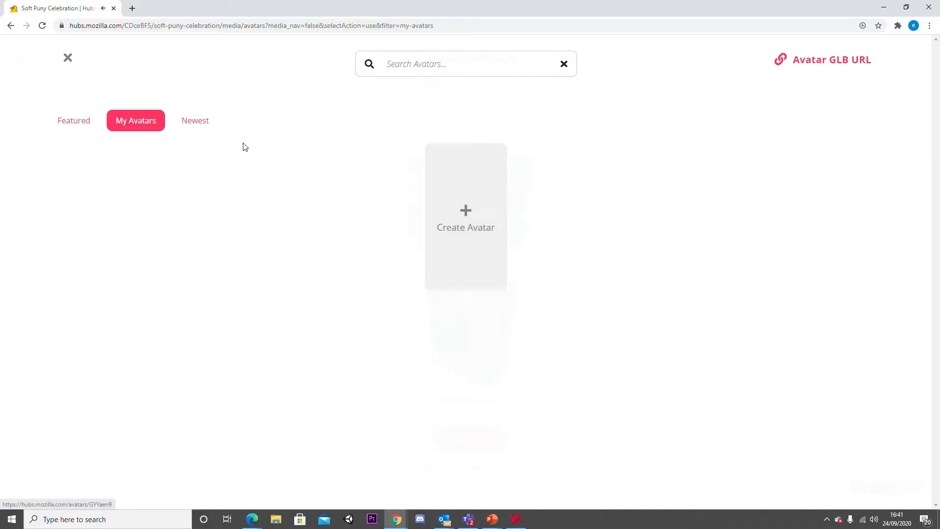
{"action": "left_click", "coordinate": [84, 132]}
{"action": "scroll", "coordinate": [521, 212], "scroll_direction": "down", "scroll_amount": 5}
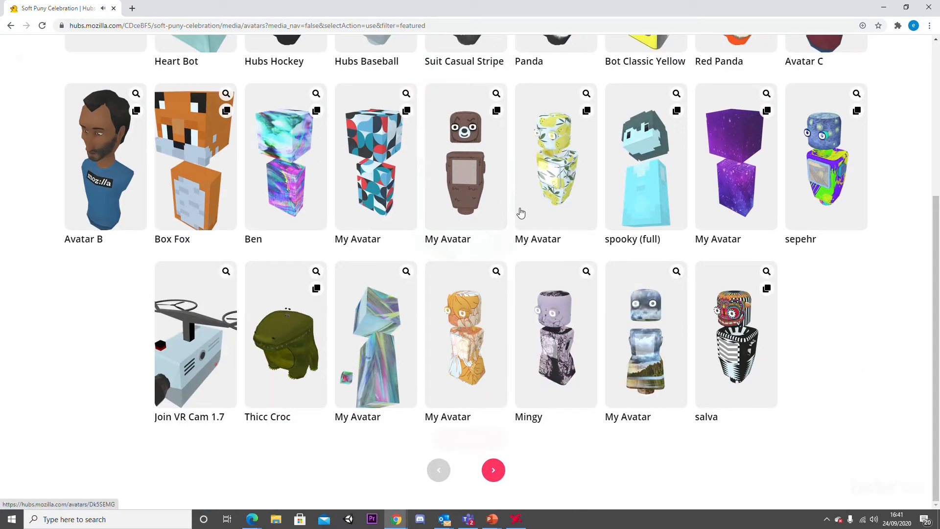
{"action": "scroll", "coordinate": [424, 290], "scroll_direction": "up", "scroll_amount": 1}
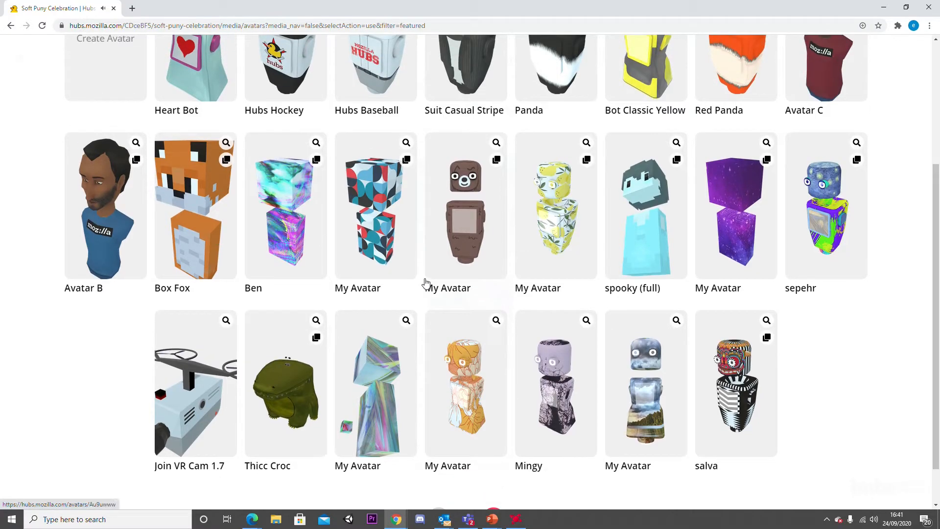
{"action": "scroll", "coordinate": [431, 287], "scroll_direction": "up", "scroll_amount": 1}
{"action": "scroll", "coordinate": [441, 289], "scroll_direction": "down", "scroll_amount": 2}
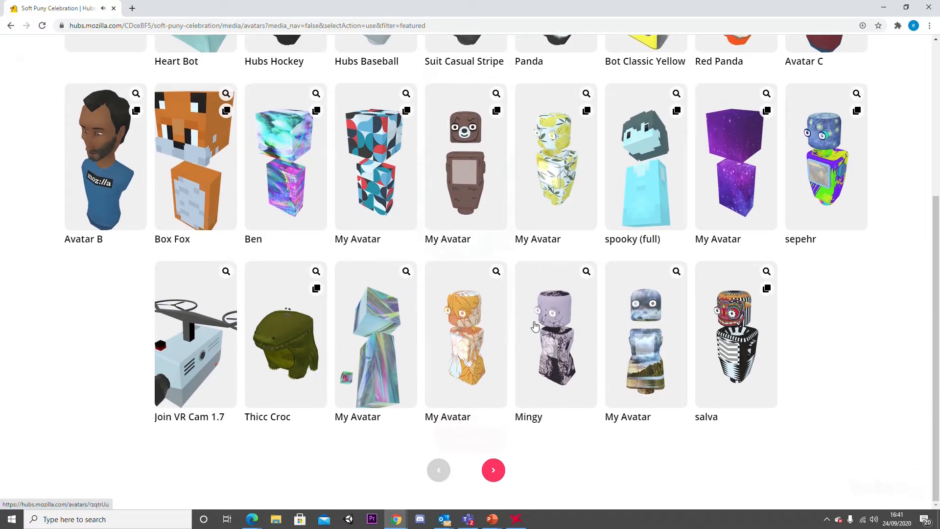
{"action": "scroll", "coordinate": [529, 321], "scroll_direction": "up", "scroll_amount": 2}
{"action": "scroll", "coordinate": [521, 320], "scroll_direction": "down", "scroll_amount": 2}
{"action": "scroll", "coordinate": [188, 408], "scroll_direction": "up", "scroll_amount": 5}
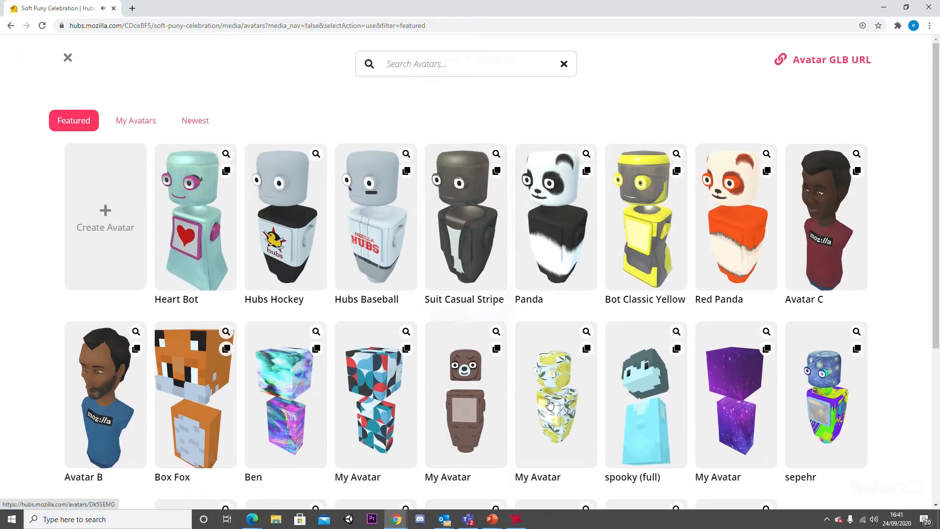
Choose the lemon-patterned My Avatar, accept the name and avatar, and look toward the host from the lobby
{"action": "left_click", "coordinate": [551, 424]}
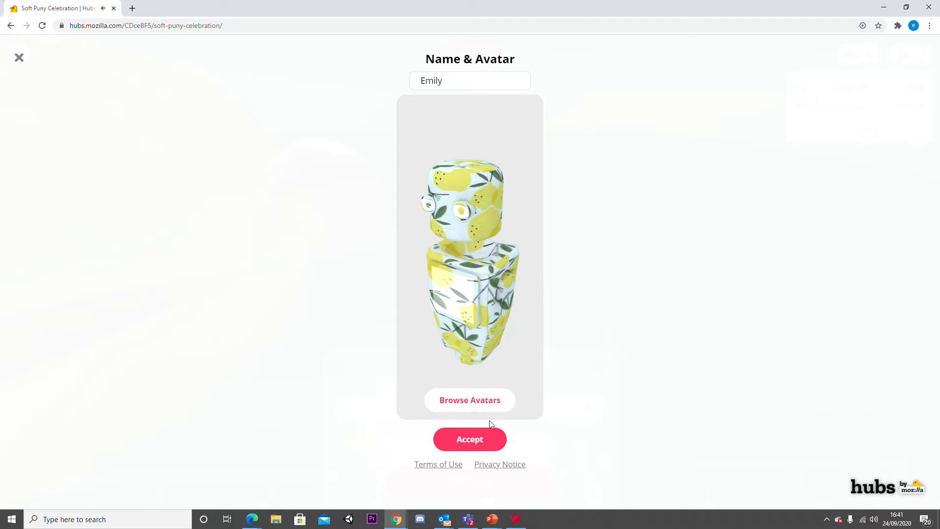
{"action": "left_click", "coordinate": [478, 442]}
{"action": "mouse_move", "coordinate": [490, 179]}
{"action": "left_mouse_down"}
{"action": "mouse_move", "coordinate": [492, 200]}
{"action": "mouse_move", "coordinate": [497, 158]}
{"action": "mouse_move", "coordinate": [495, 182]}
{"action": "mouse_move", "coordinate": [480, 168]}
{"action": "left_mouse_up"}
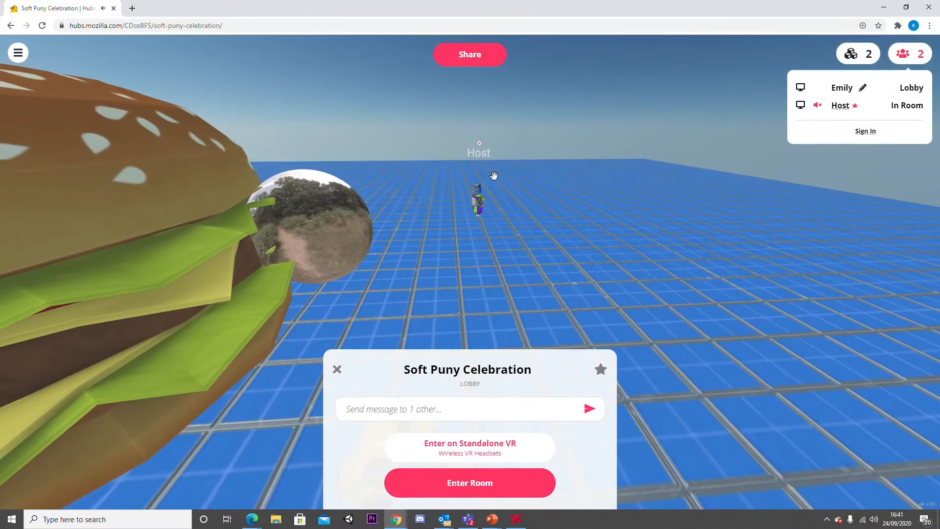
{"action": "left_click", "coordinate": [480, 168]}
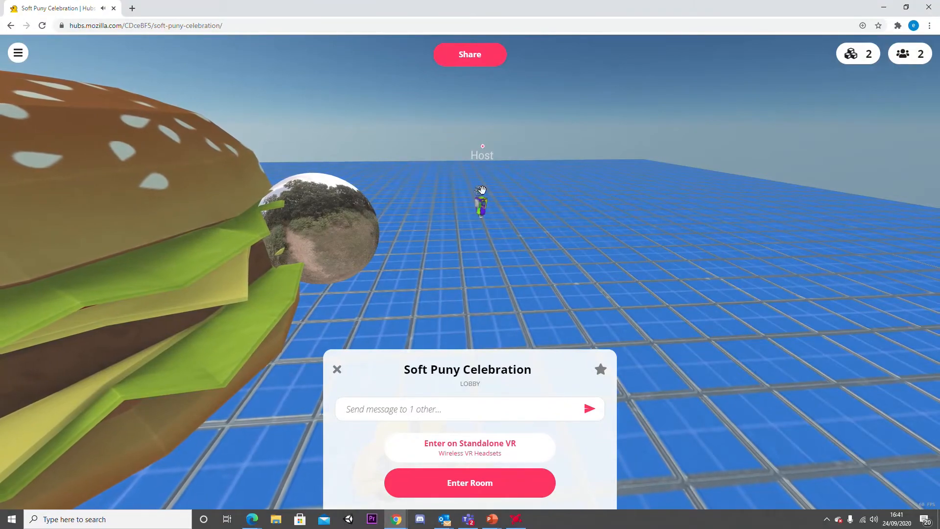
Enter the Soft Puny Celebration room as the second visitor with the default microphone left unmuted
{"action": "left_click", "coordinate": [483, 480]}
{"action": "left_click", "coordinate": [491, 484]}
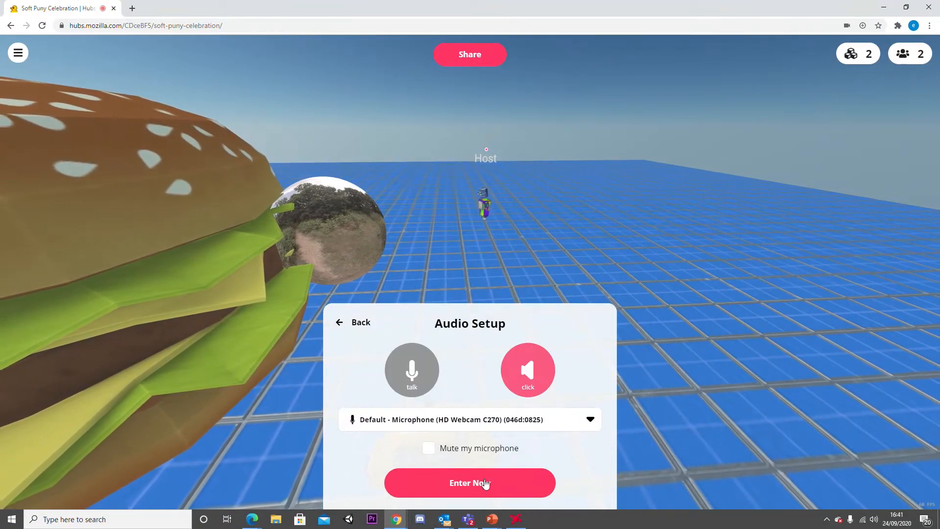
{"action": "left_click", "coordinate": [489, 483]}
Back out of the video sphere to view the cheeseburger, taxi and host avatar, and leave the room as the second visitor
{"action": "key", "text": "s"}
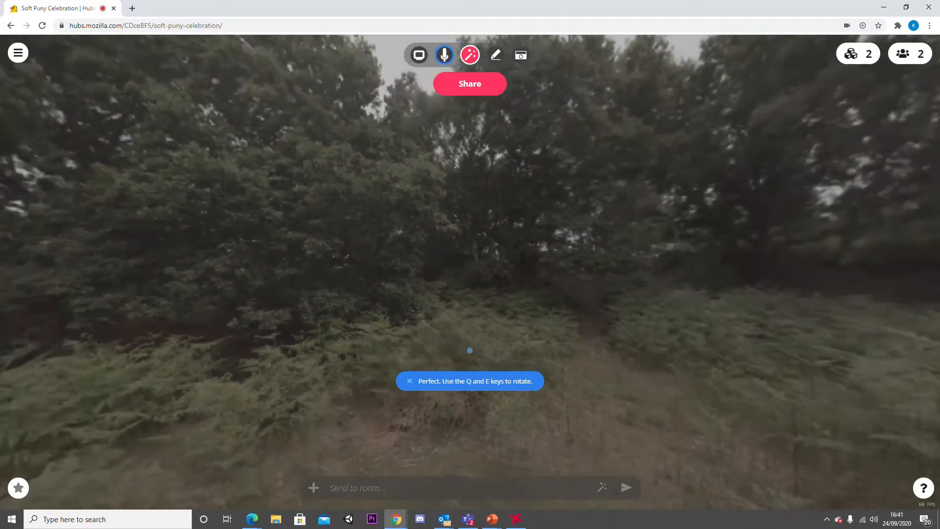
{"action": "key", "text": "s"}
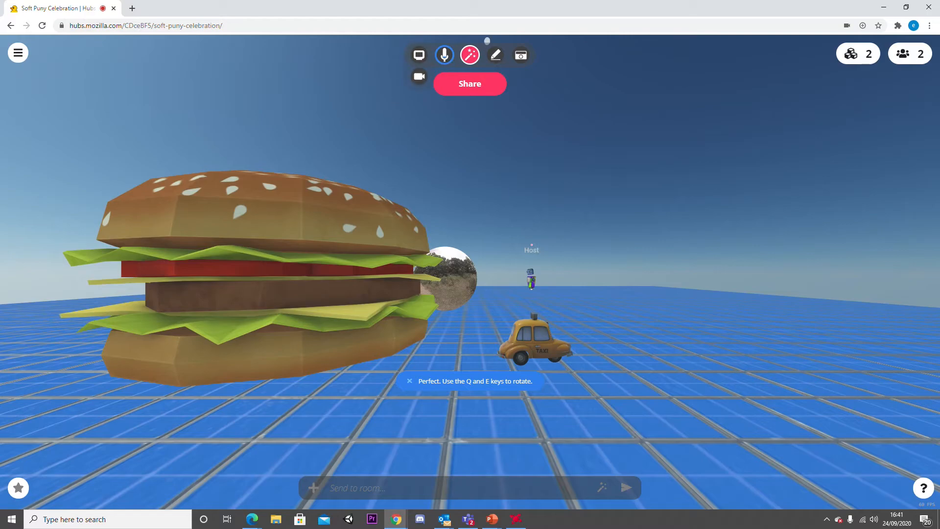
{"action": "key", "text": "space"}
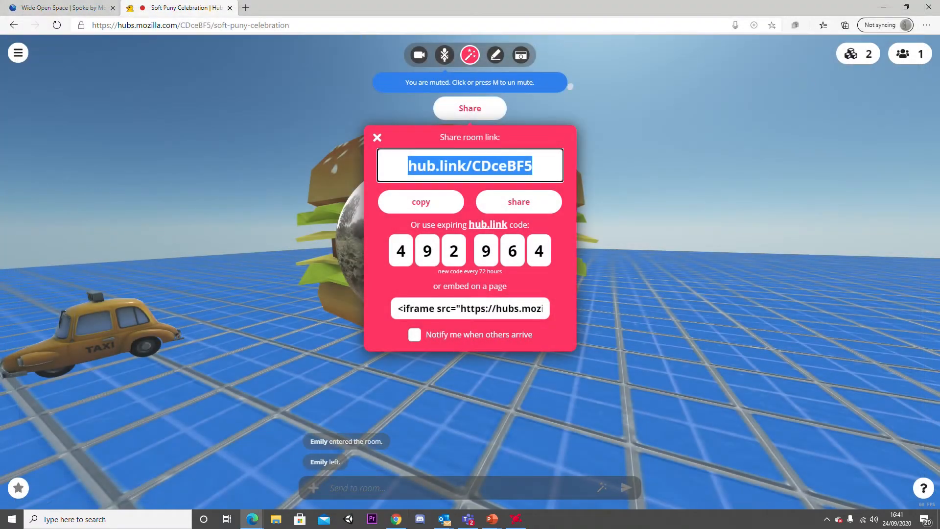
Close the room link dialog in the host's window and move back from the taxi, video sphere and cheeseburger
{"action": "left_click", "coordinate": [377, 137]}
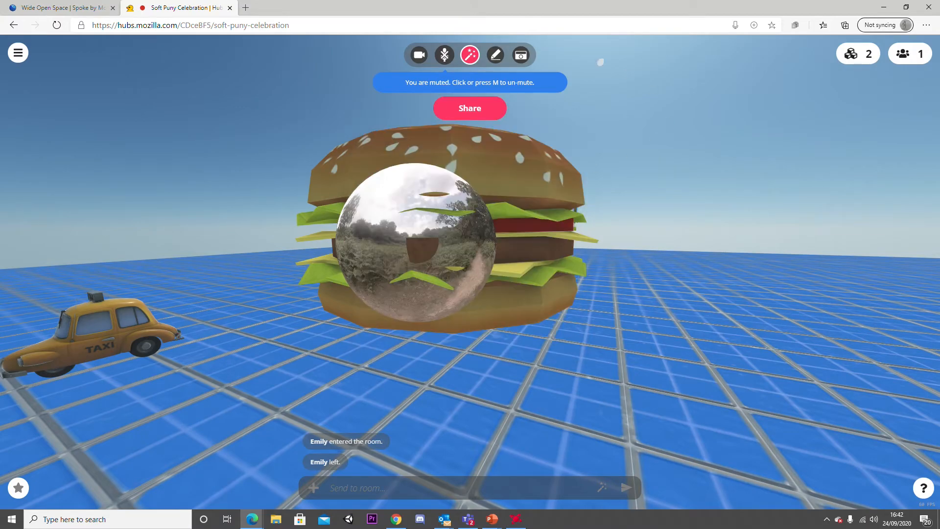
{"action": "left_click_drag", "start_coordinate": [270, 319], "coordinate": [231, 298]}
{"action": "key", "text": "s"}
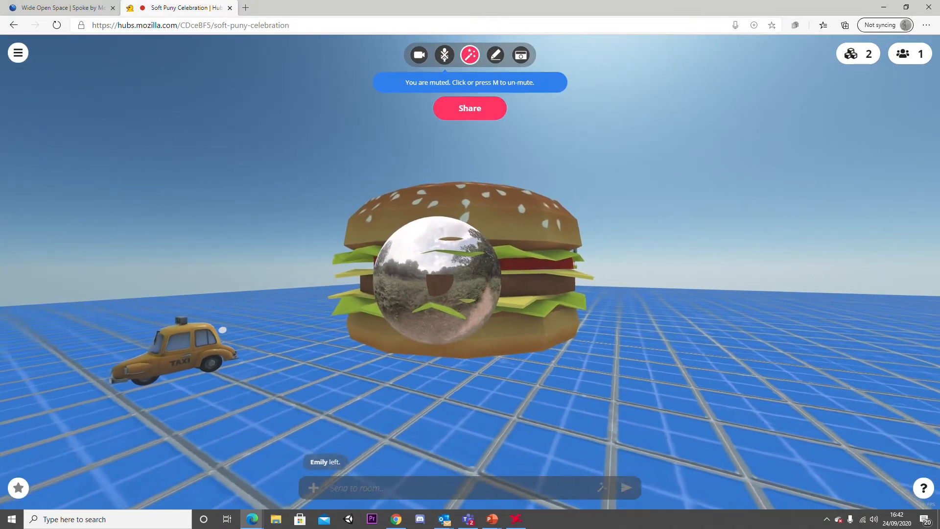
{"action": "left_click", "coordinate": [516, 519]}
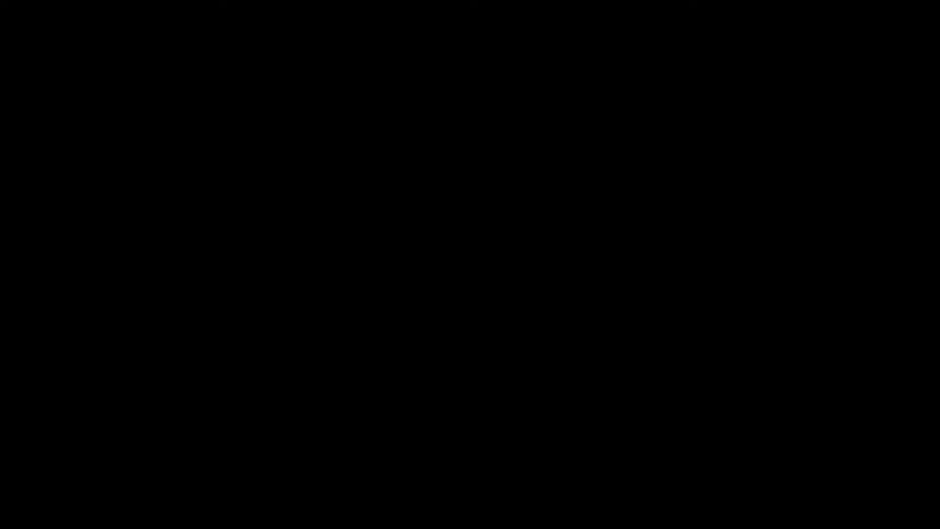